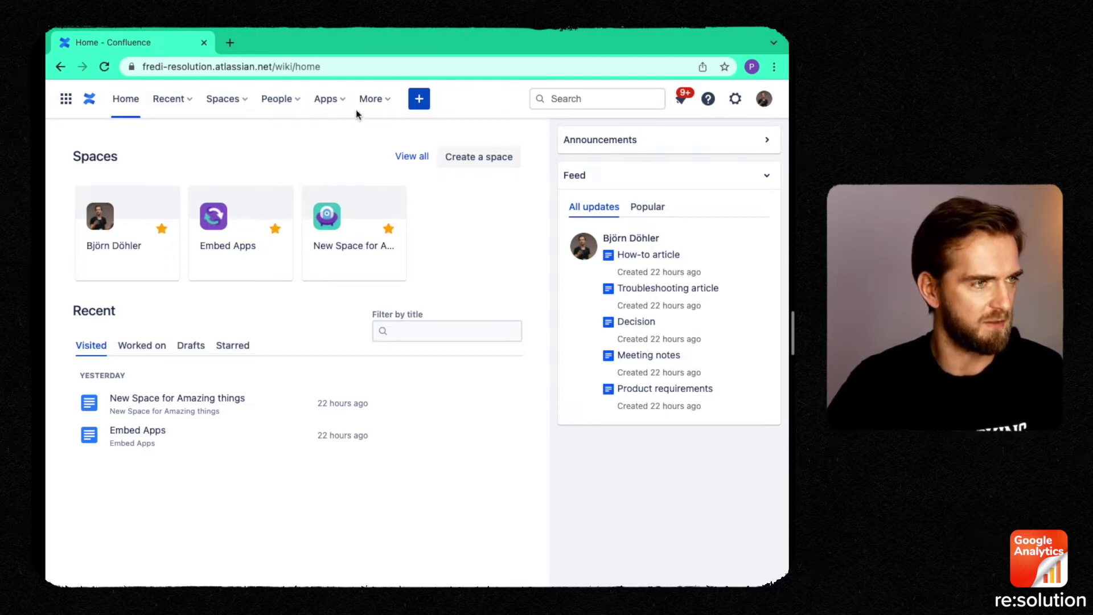
# Step: Find Google Analytics for Confluence under Find new apps and start its free trial
pyautogui.click(336, 105)
pyautogui.click(358, 382)
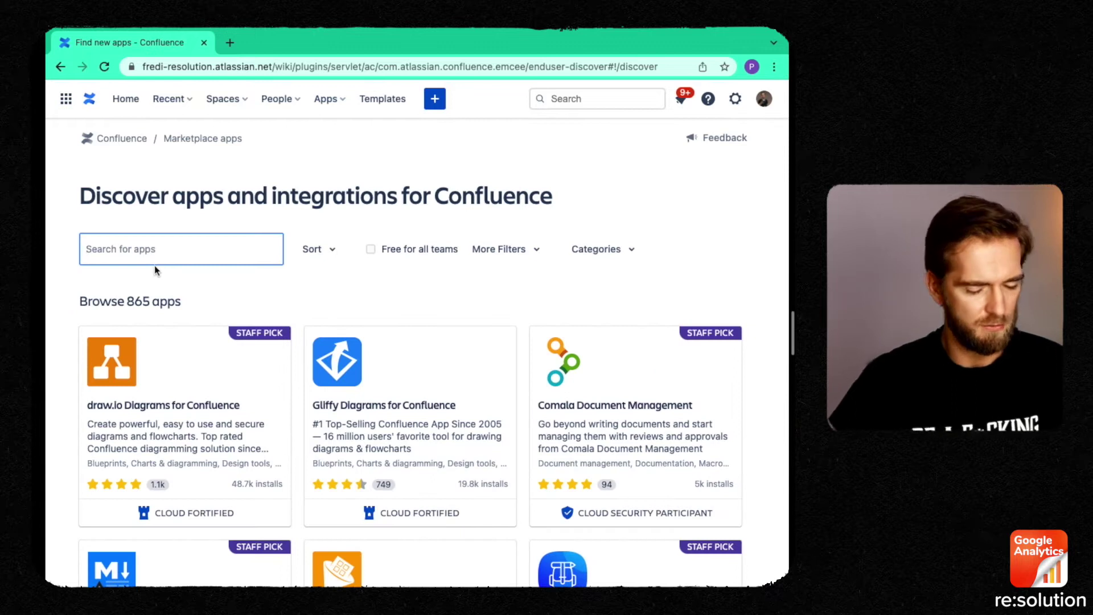
pyautogui.write('Google Analytics')
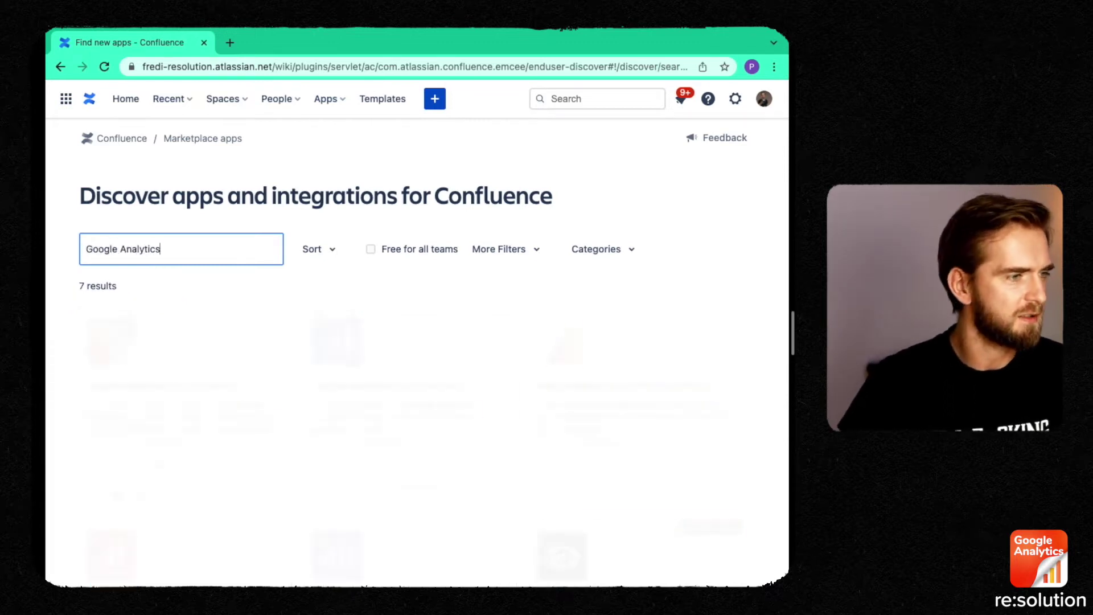
pyautogui.click(168, 367)
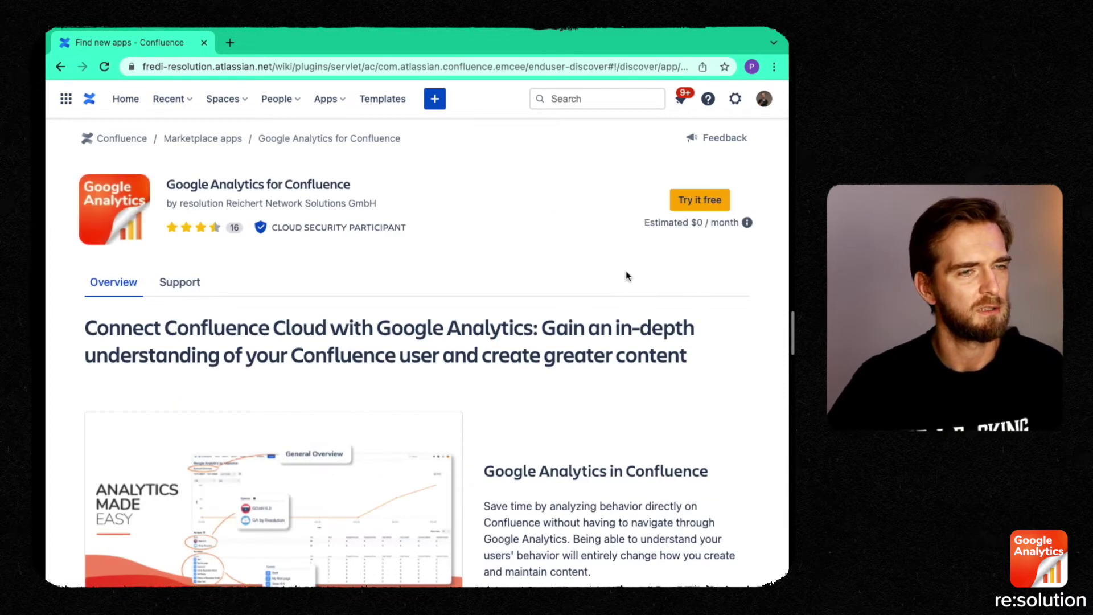
pyautogui.click(701, 203)
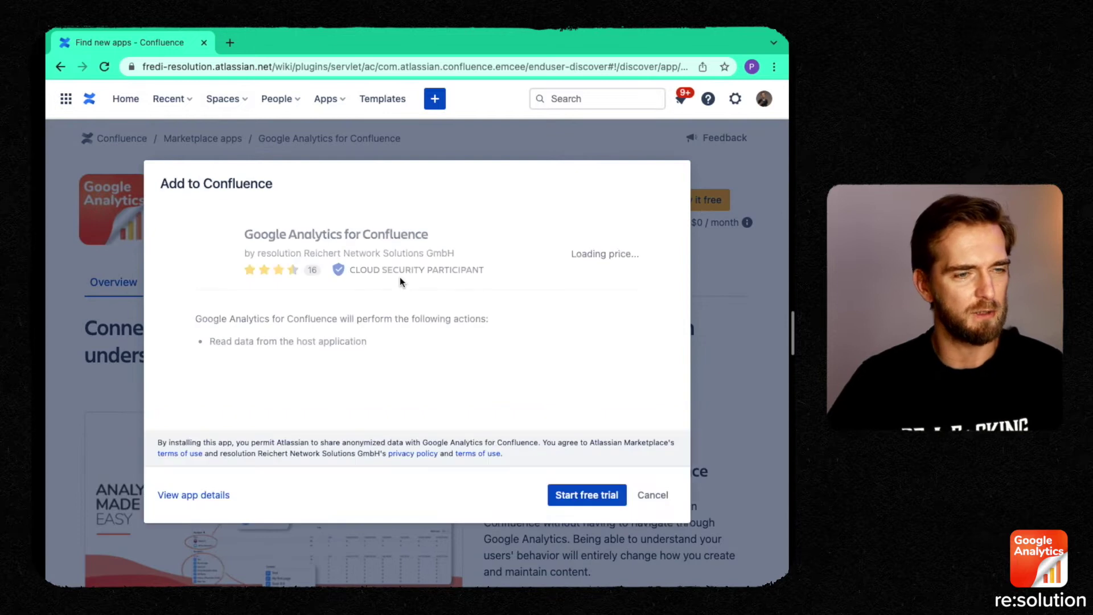
pyautogui.click(587, 494)
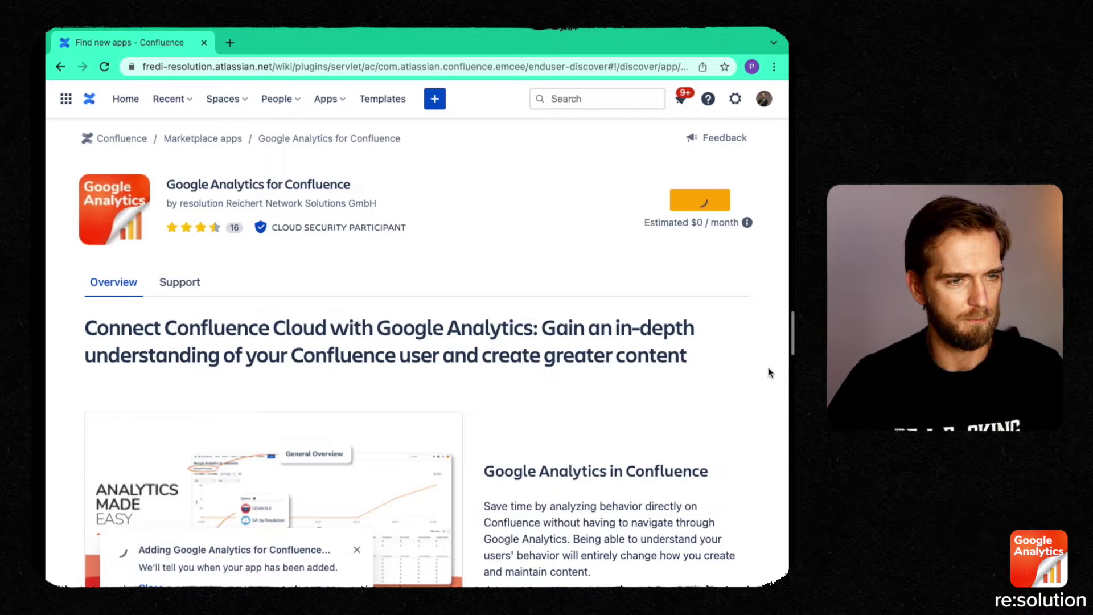
# Step: View the Google Analytics Admin page beside Confluence, then restore Confluence to full width
pyautogui.moveTo(792, 339); pyautogui.dragTo(244, 326)
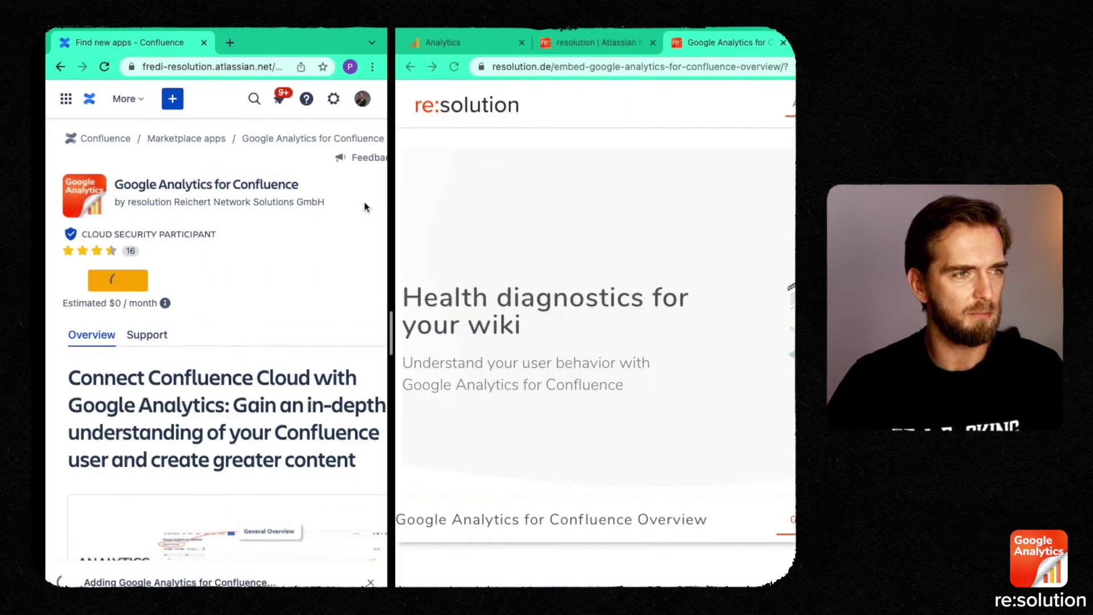
pyautogui.click(456, 44)
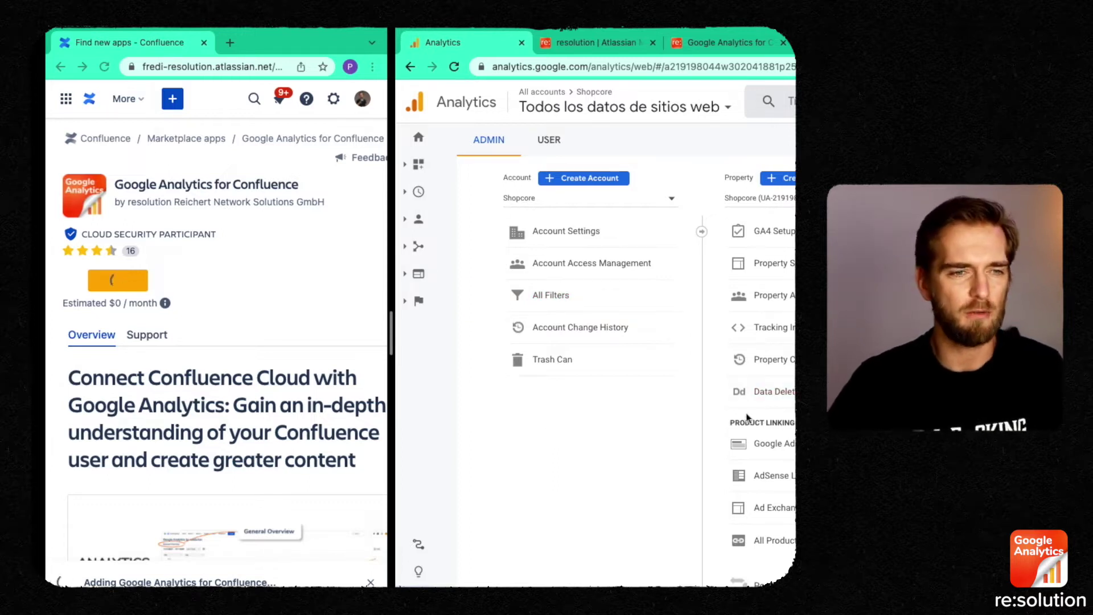
pyautogui.click(279, 253)
pyautogui.moveTo(393, 354); pyautogui.dragTo(501, 299)
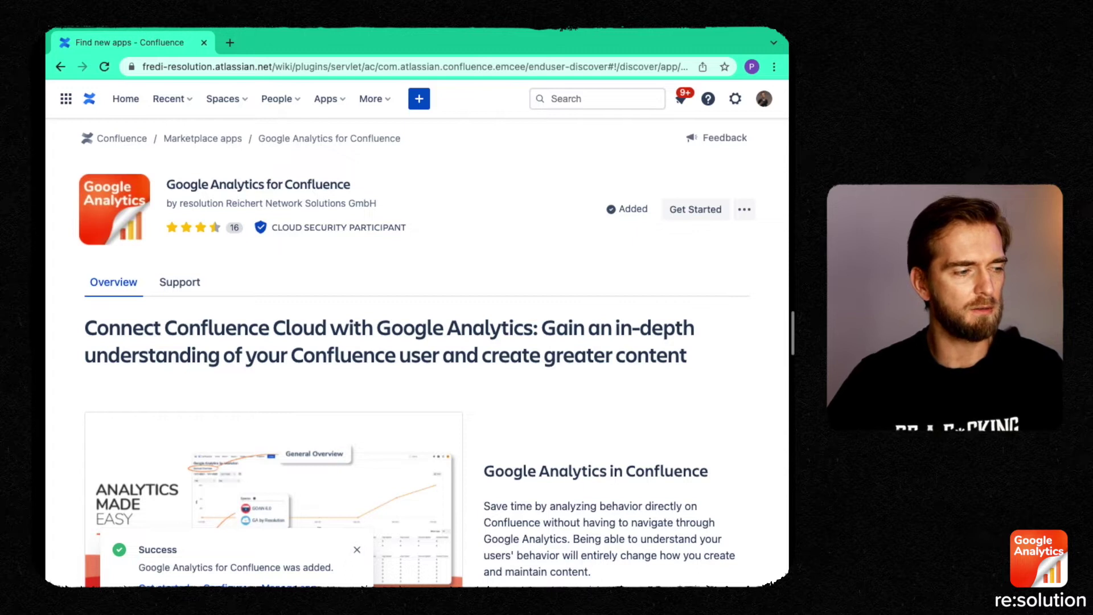
# Step: Step through the Getting Started guide to the viewing-your-data page, then go Home
pyautogui.click(258, 575)
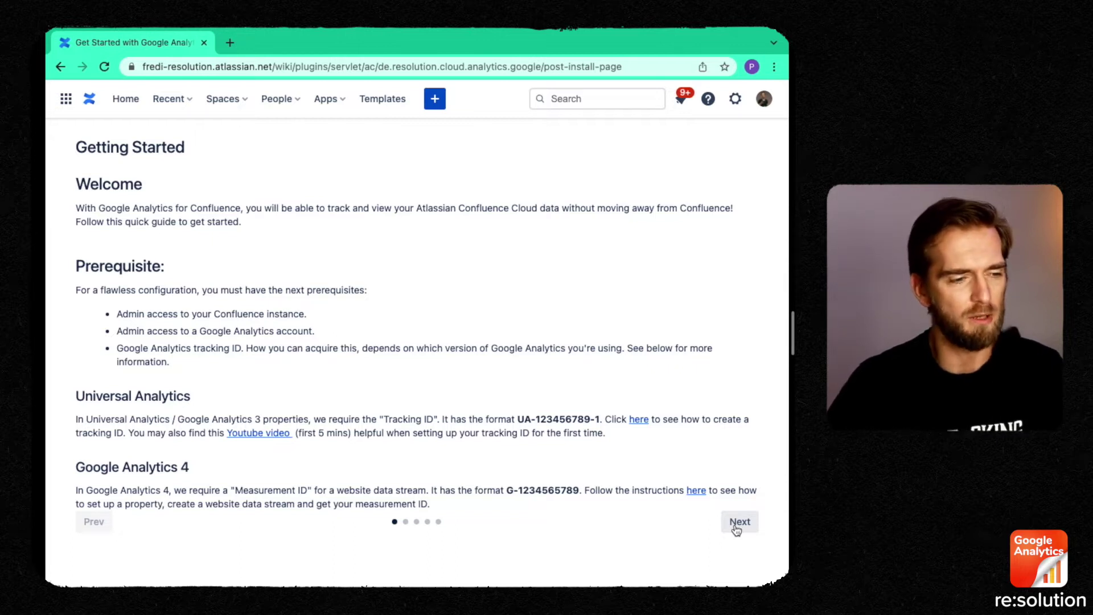
pyautogui.click(739, 521)
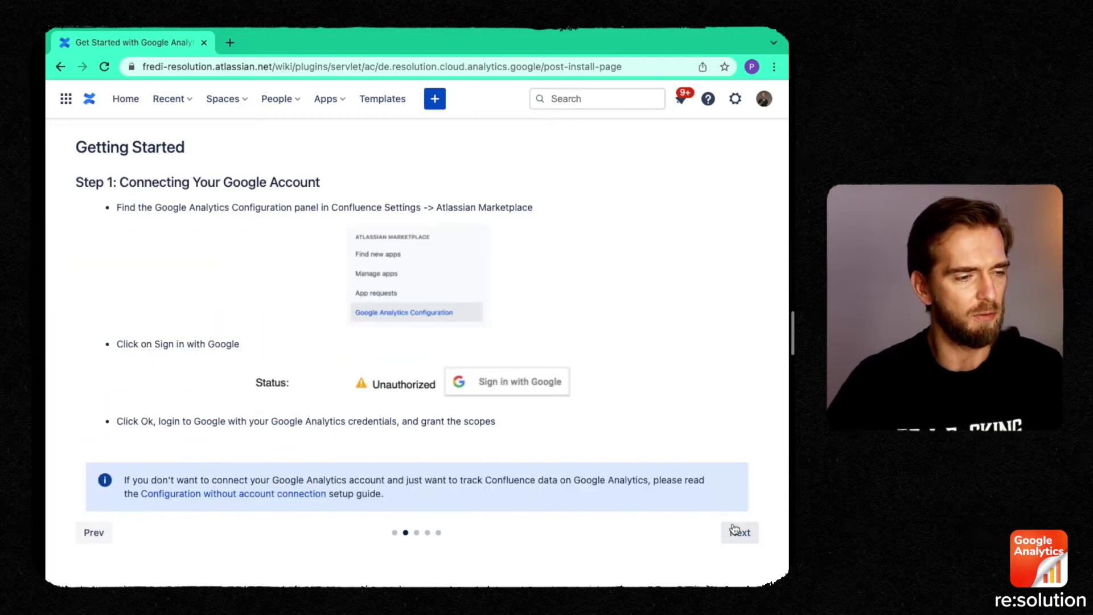
pyautogui.click(739, 532)
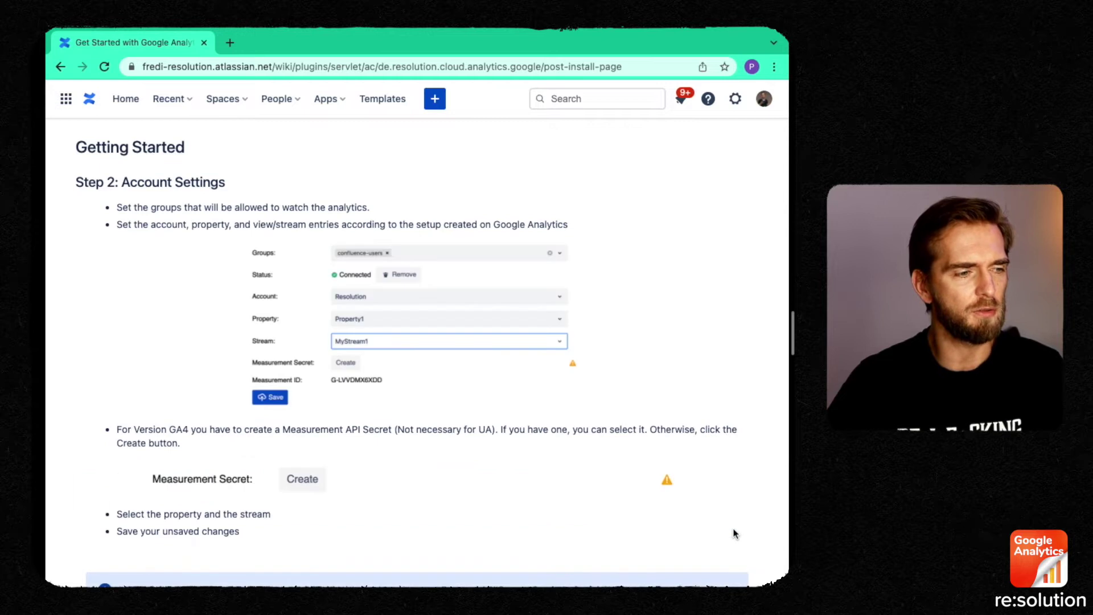
pyautogui.scroll(-1, 723, 534)
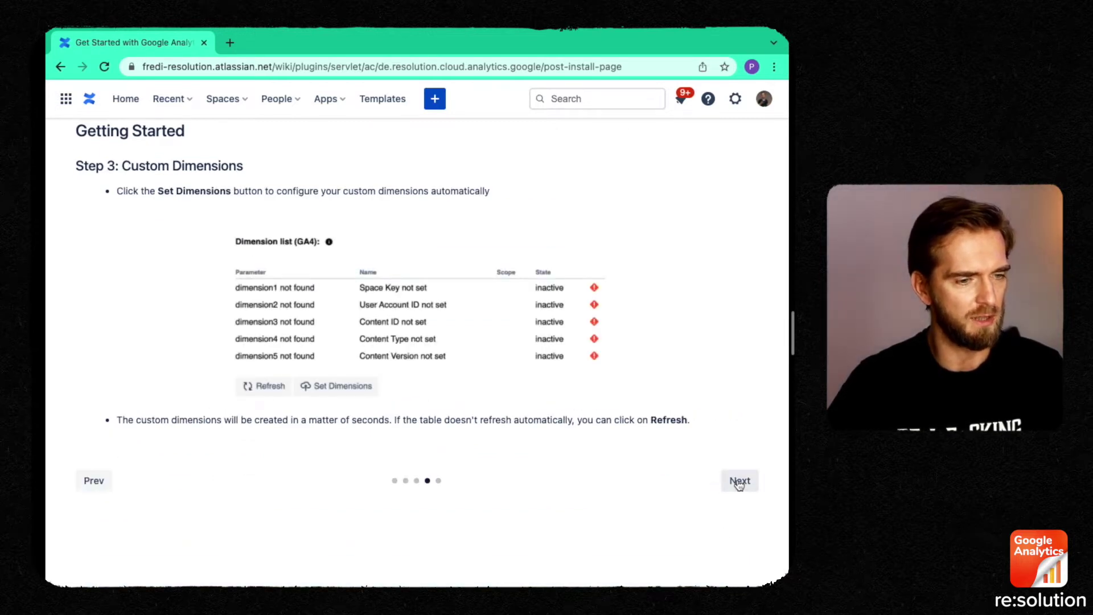
pyautogui.click(738, 483)
pyautogui.scroll(-5, 683, 484)
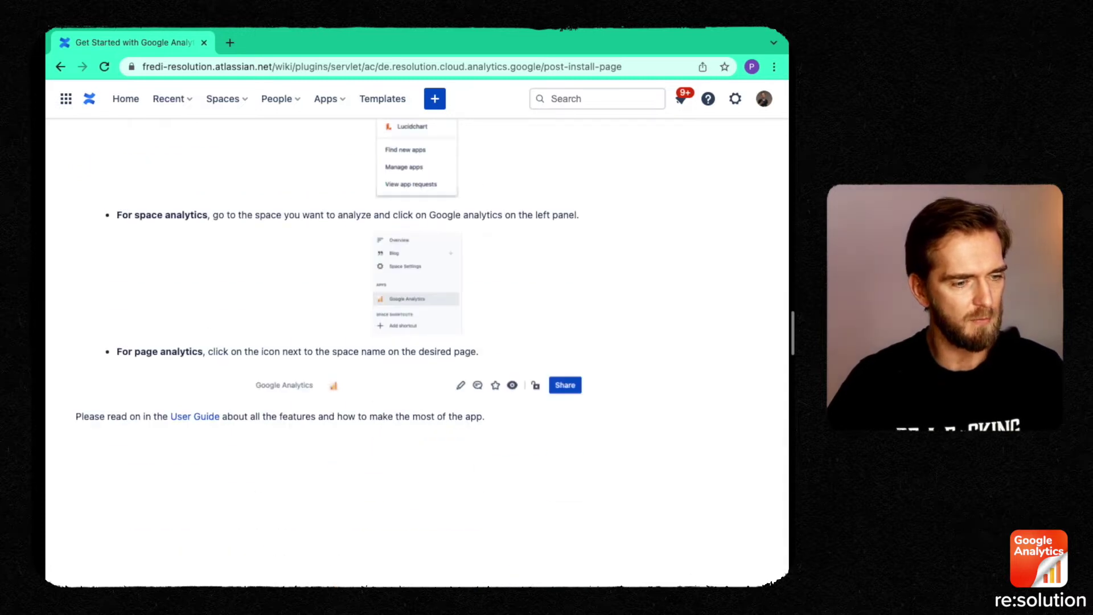
pyautogui.click(125, 99)
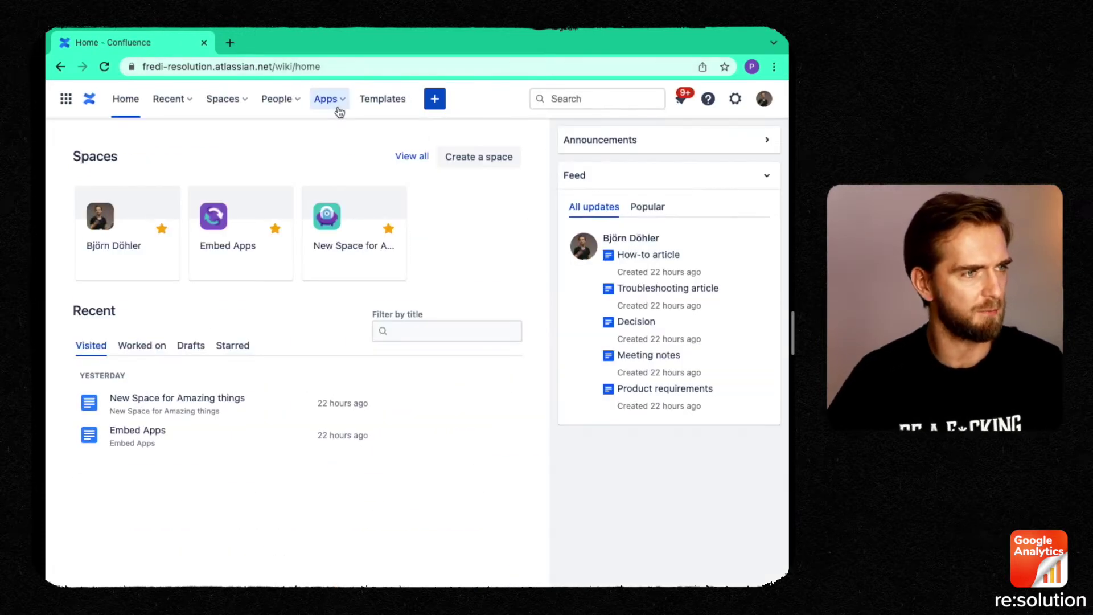
# Step: Open Configure for Google Analytics by resolution GmbH from Manage apps
pyautogui.click(333, 104)
pyautogui.click(366, 306)
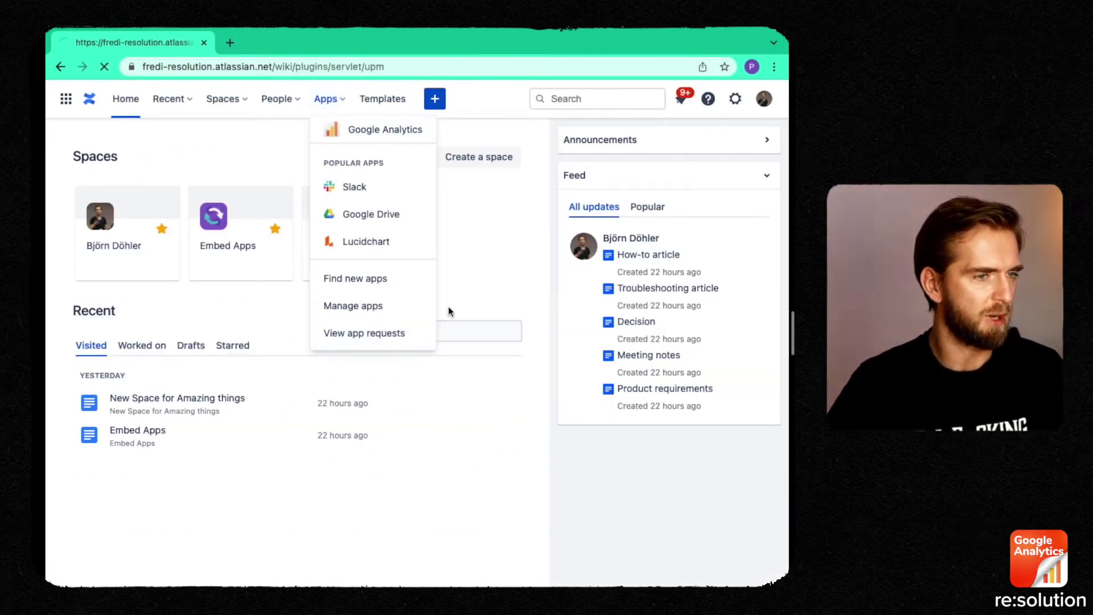
pyautogui.scroll(-10, 168, 339)
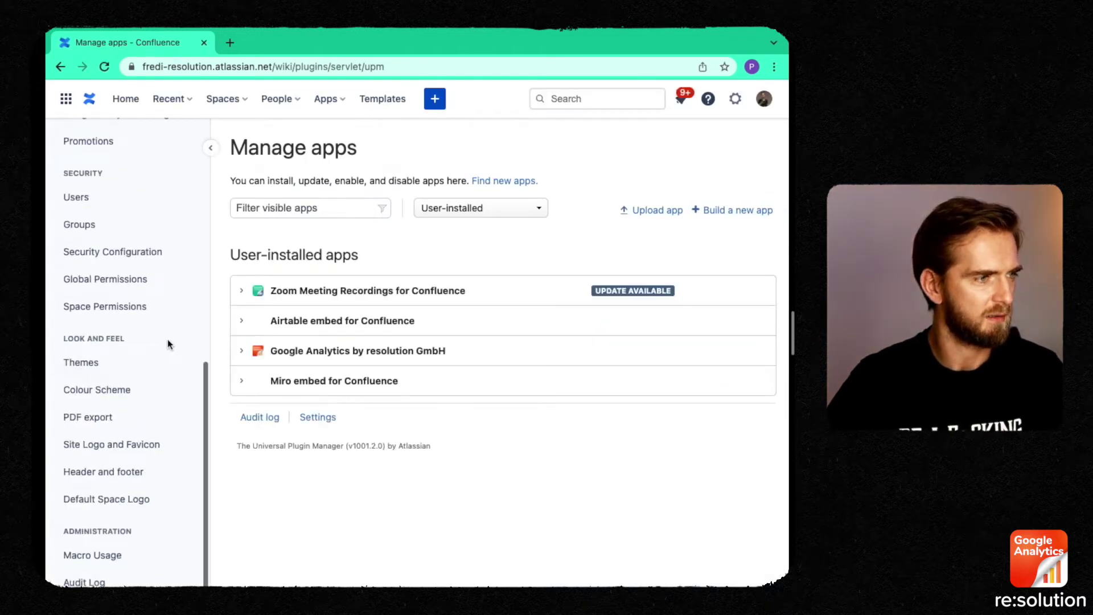
pyautogui.scroll(10, 167, 339)
pyautogui.click(240, 353)
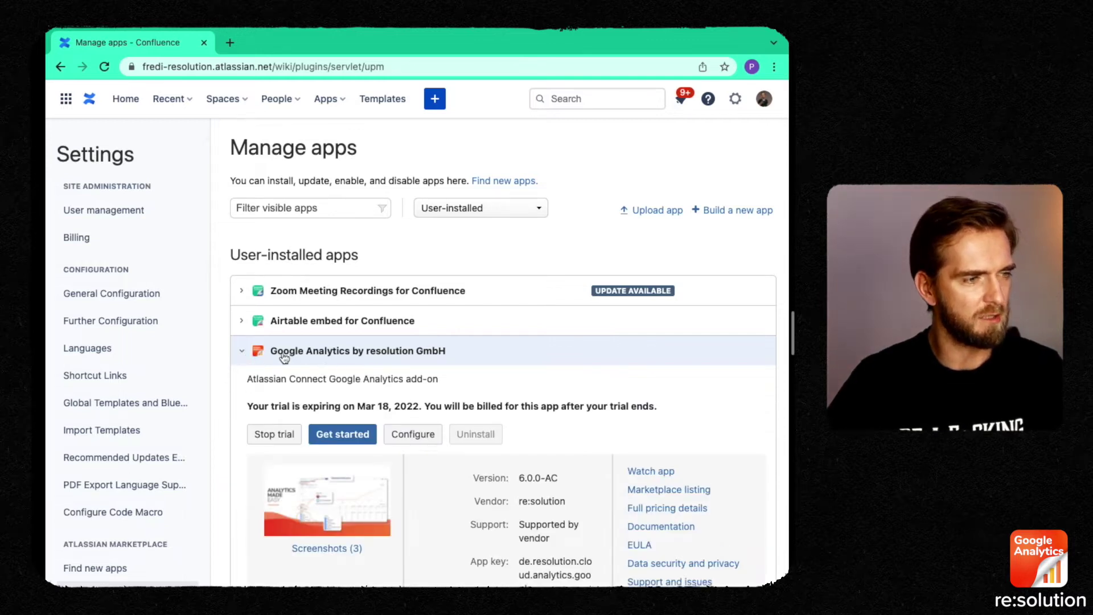
pyautogui.click(414, 433)
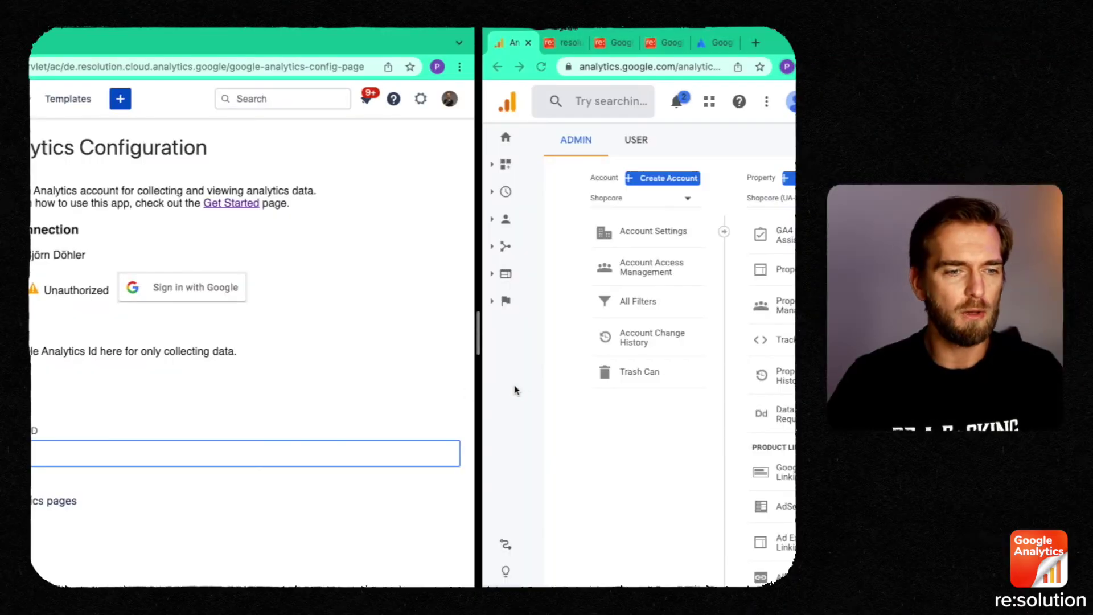
# Step: Start a new Analytics property named 'Test for Confluence'
pyautogui.click(510, 359)
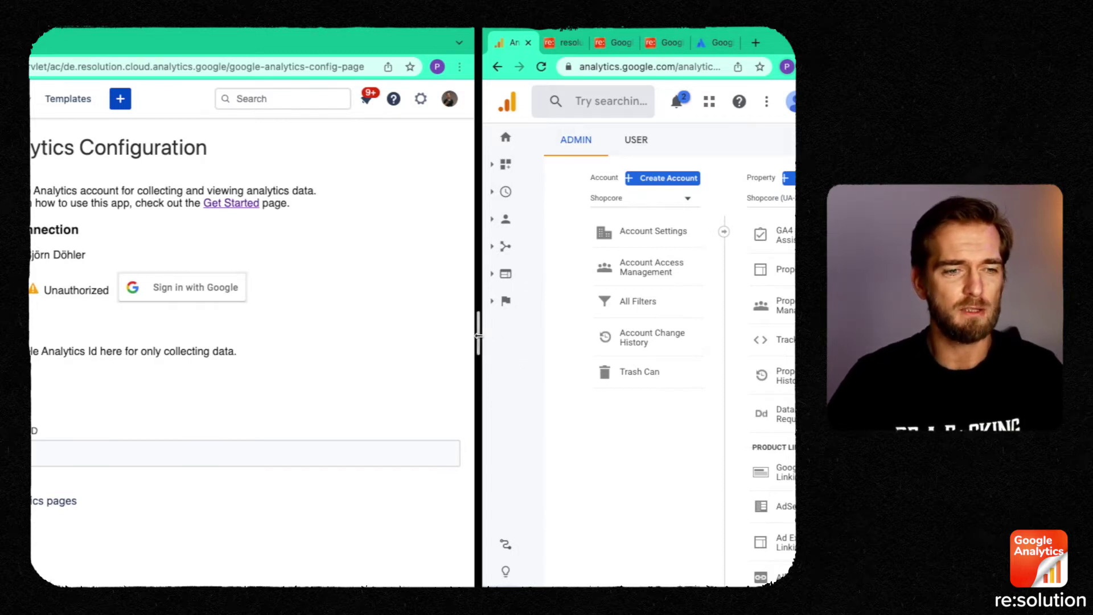
pyautogui.moveTo(478, 336); pyautogui.dragTo(78, 333)
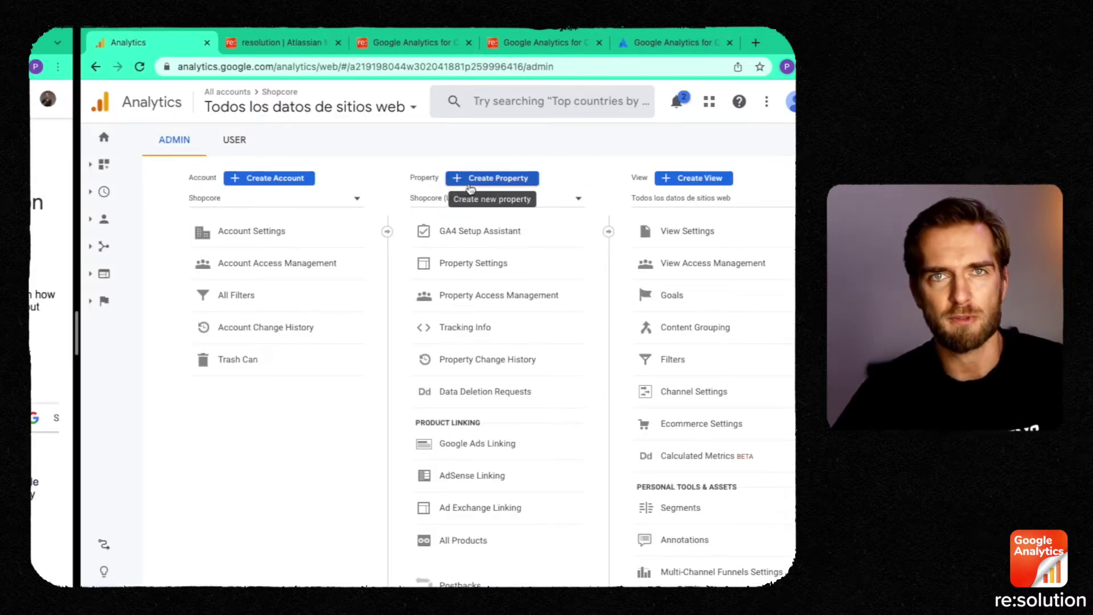
pyautogui.click(493, 180)
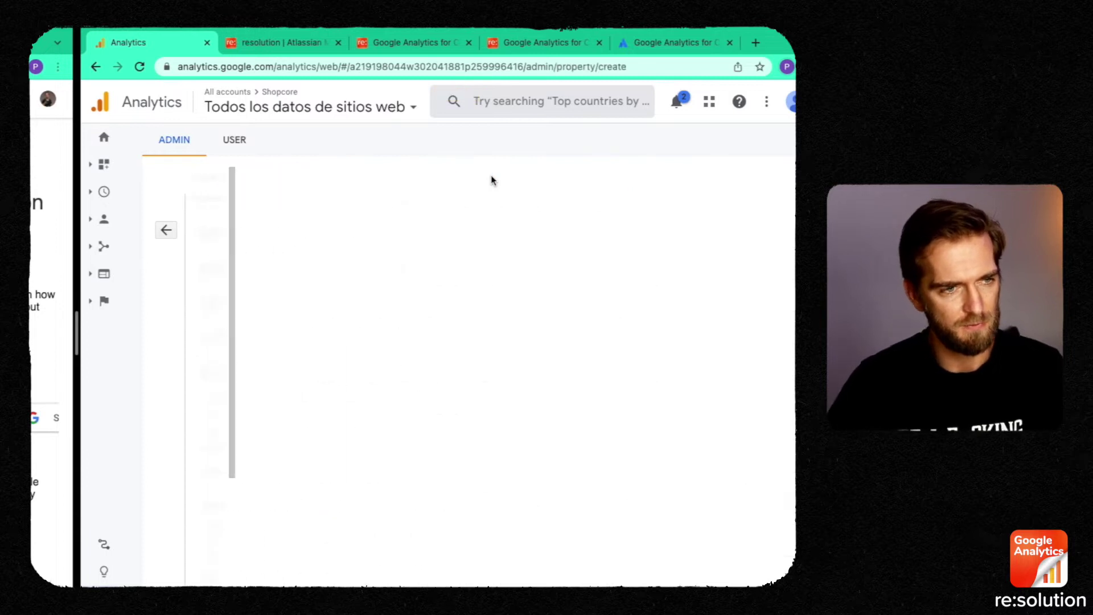
pyautogui.click(330, 385)
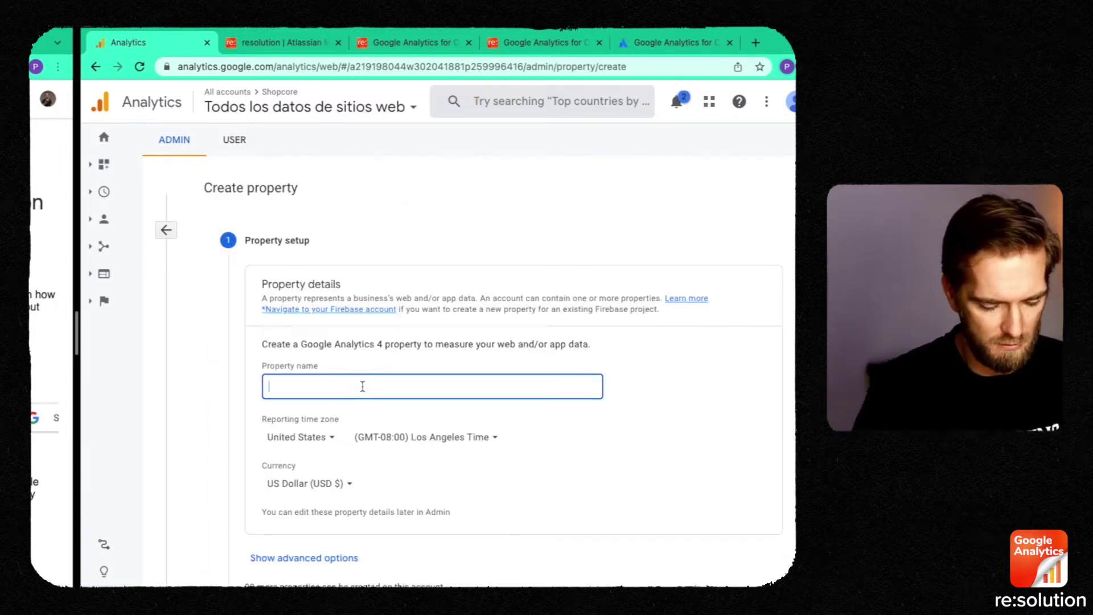
pyautogui.write('Test for Confluence')
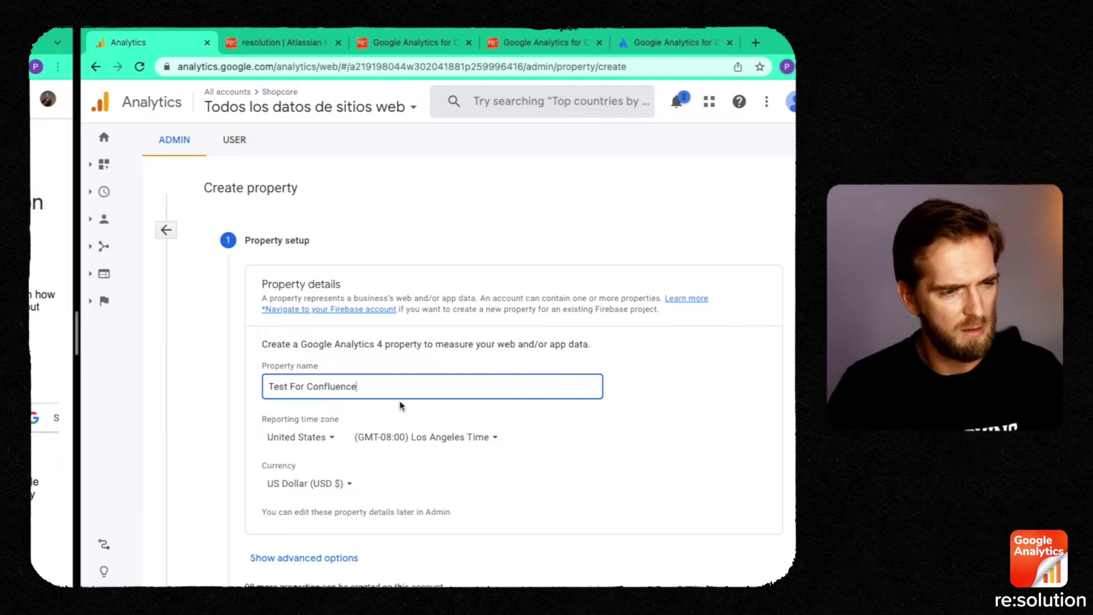
# Step: Set the property time zone to Germany and switch on Universal Analytics property creation
pyautogui.click(308, 436)
pyautogui.write('Germany')
pyautogui.click(334, 349)
pyautogui.scroll(-1, 391, 400)
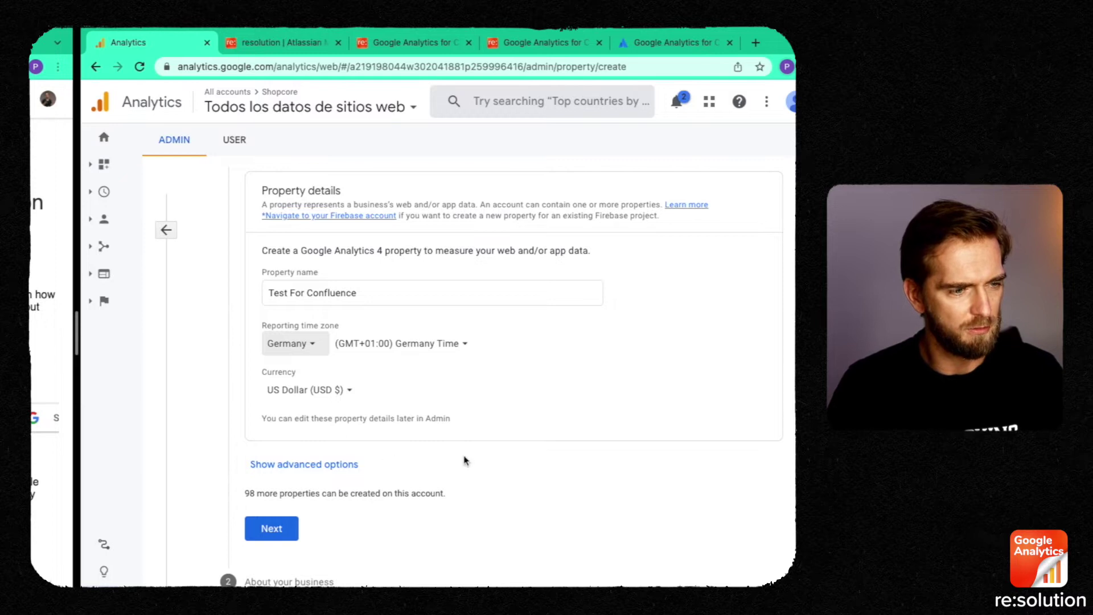
pyautogui.click(308, 466)
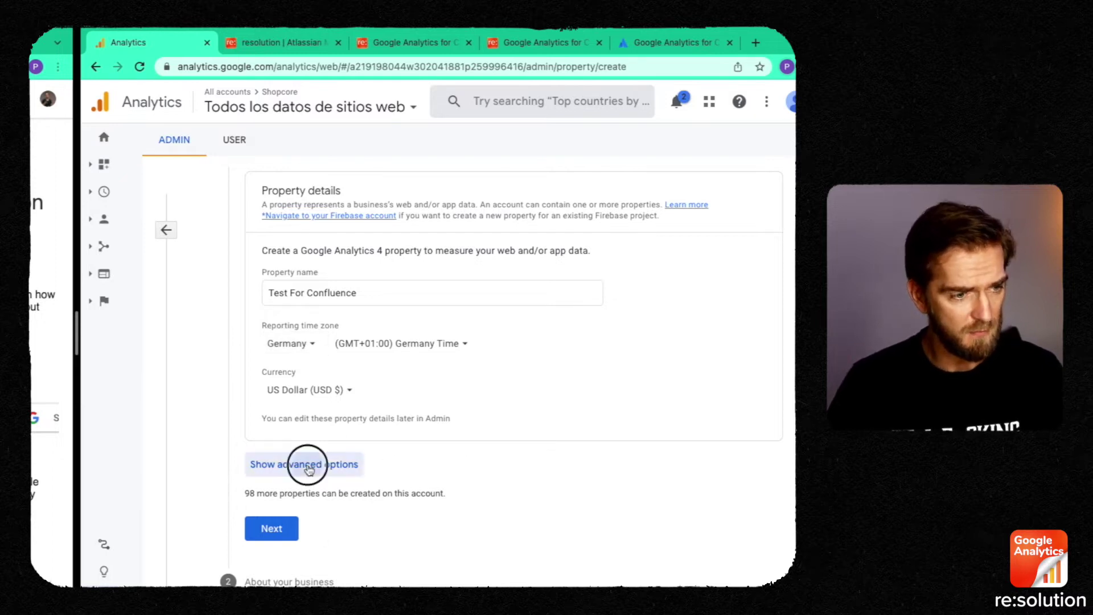
pyautogui.scroll(-2, 374, 440)
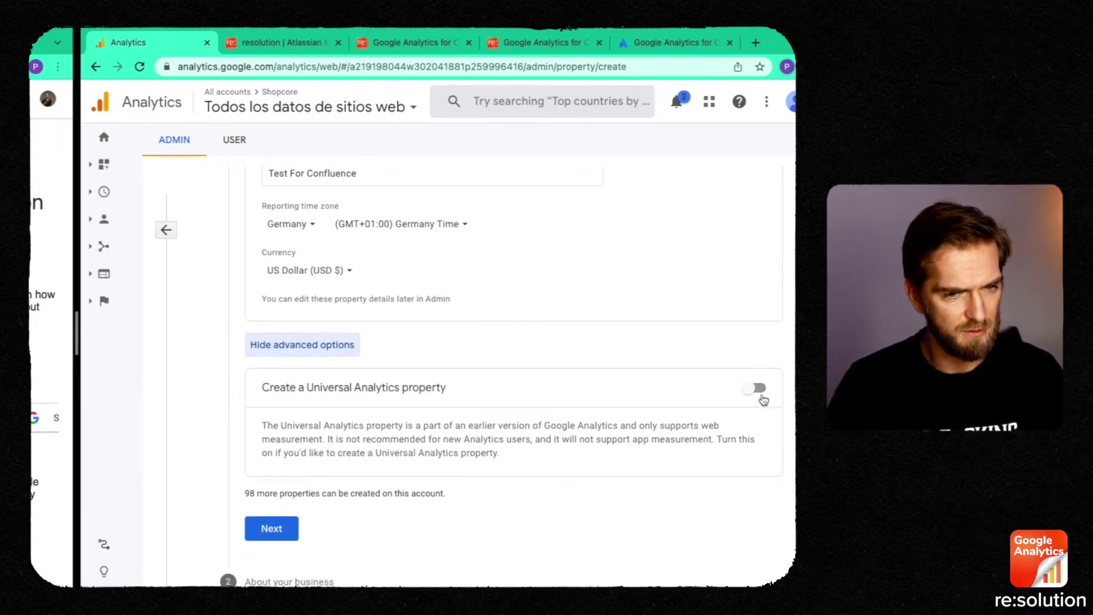
pyautogui.click(756, 388)
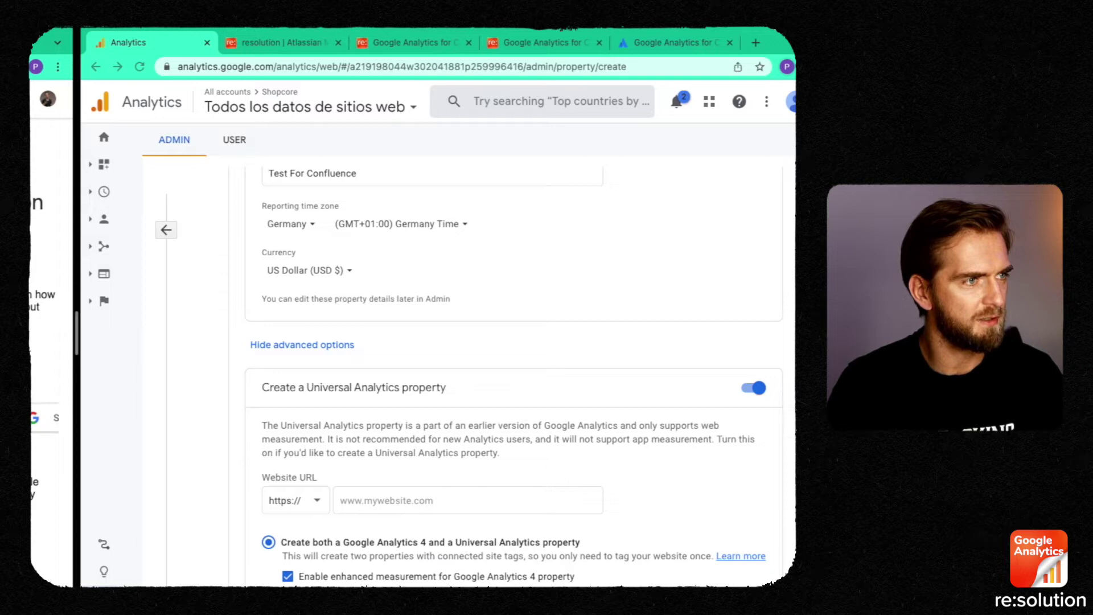
pyautogui.moveTo(77, 329); pyautogui.dragTo(535, 323)
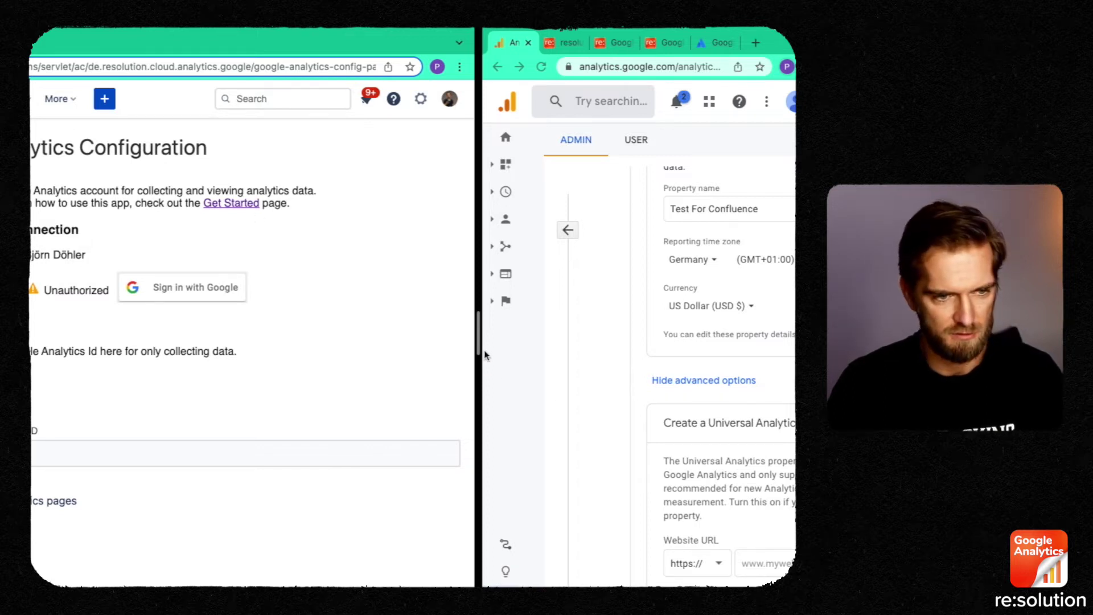
# Step: Enter the Confluence site address without trailing slash as website URL and choose Universal Analytics only
pyautogui.moveTo(478, 335); pyautogui.dragTo(154, 336)
pyautogui.click(453, 512)
pyautogui.write('fredi-resolution.atlassian.net/')
pyautogui.press('BackSpace')
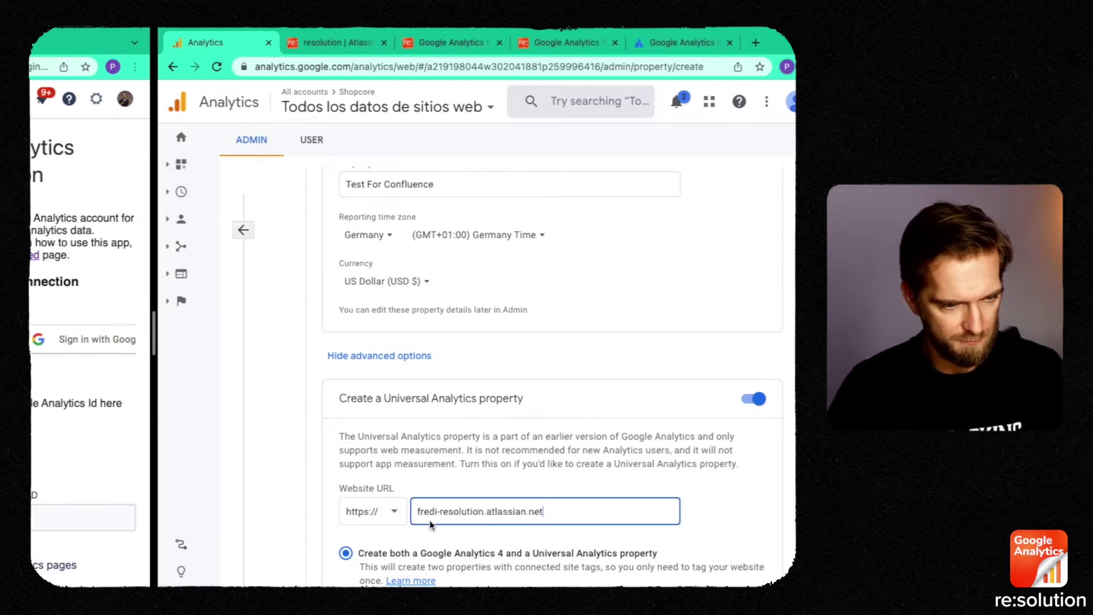
pyautogui.click(747, 510)
pyautogui.scroll(-4, 683, 507)
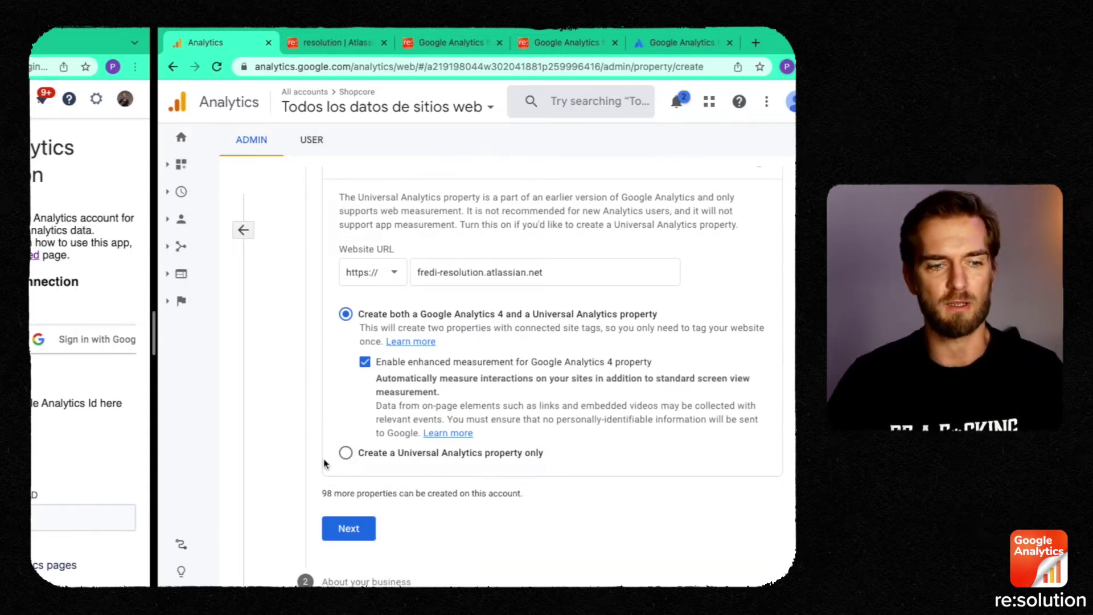
pyautogui.click(346, 453)
pyautogui.click(349, 528)
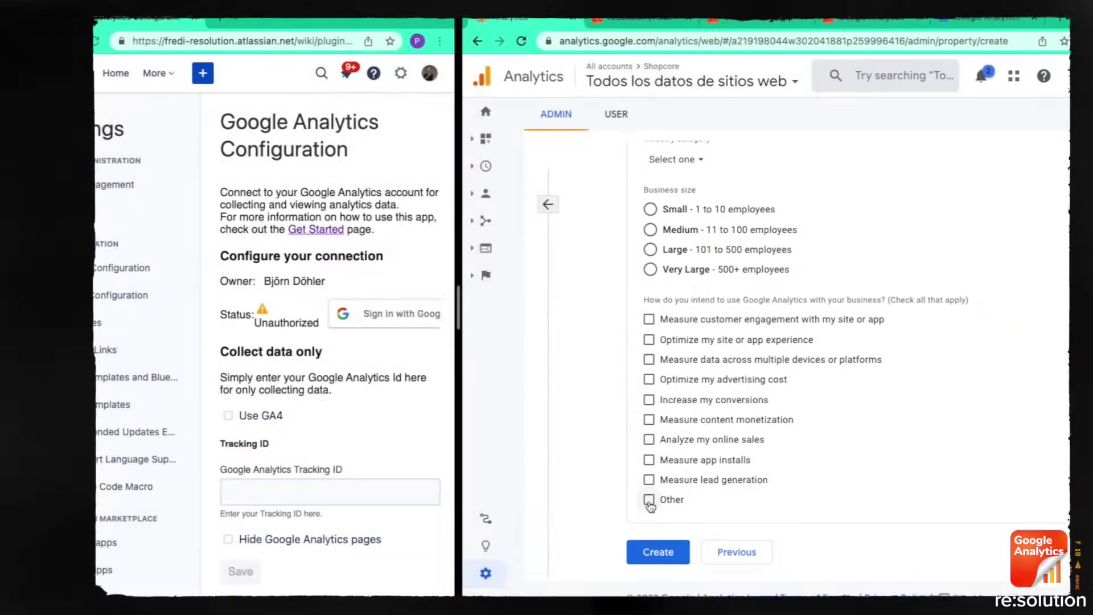
# Step: Choose Internet & Telecom industry, medium business size and the site-experience goal, then create the property
pyautogui.click(675, 221)
pyautogui.write('in')
pyautogui.click(694, 359)
pyautogui.click(651, 293)
pyautogui.scroll(-1, 652, 301)
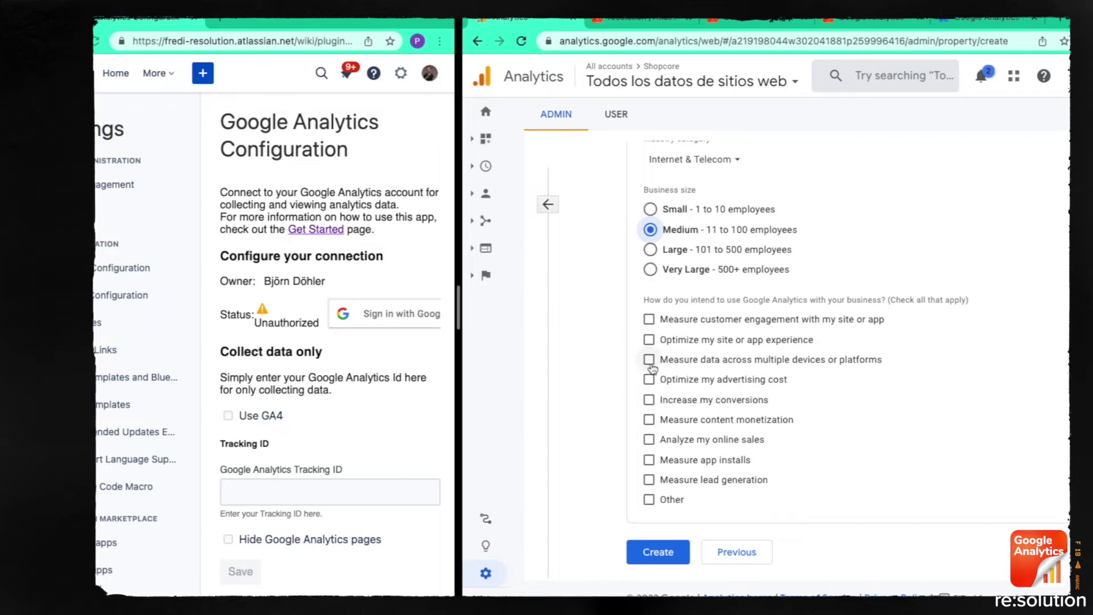
pyautogui.click(649, 339)
pyautogui.click(658, 552)
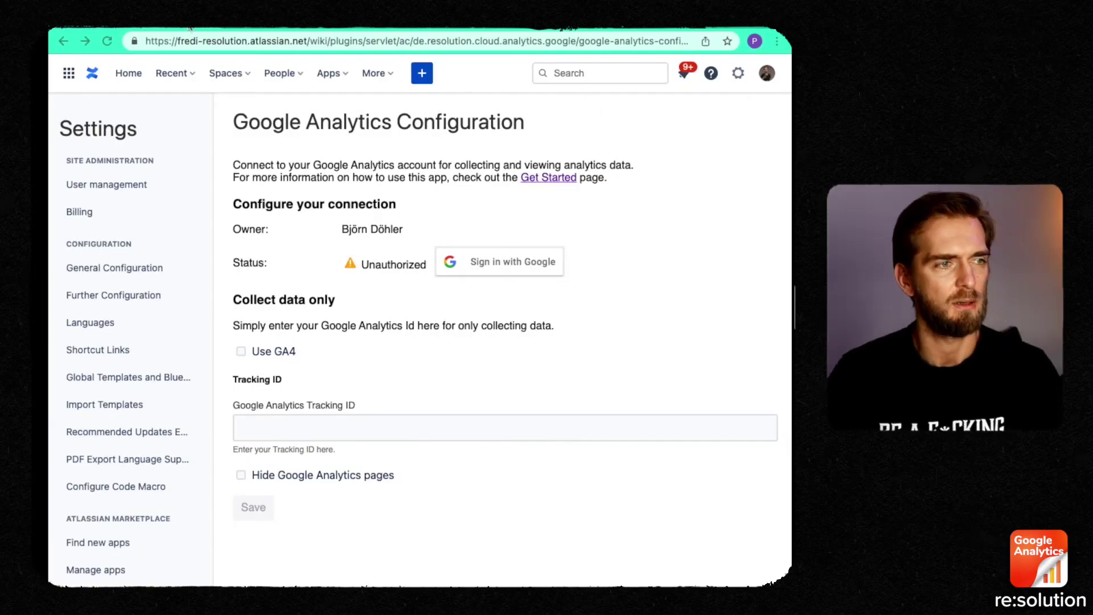
# Step: Sign in with Google, enter the SMS verification code, and grant the reporting plugin access
pyautogui.click(494, 269)
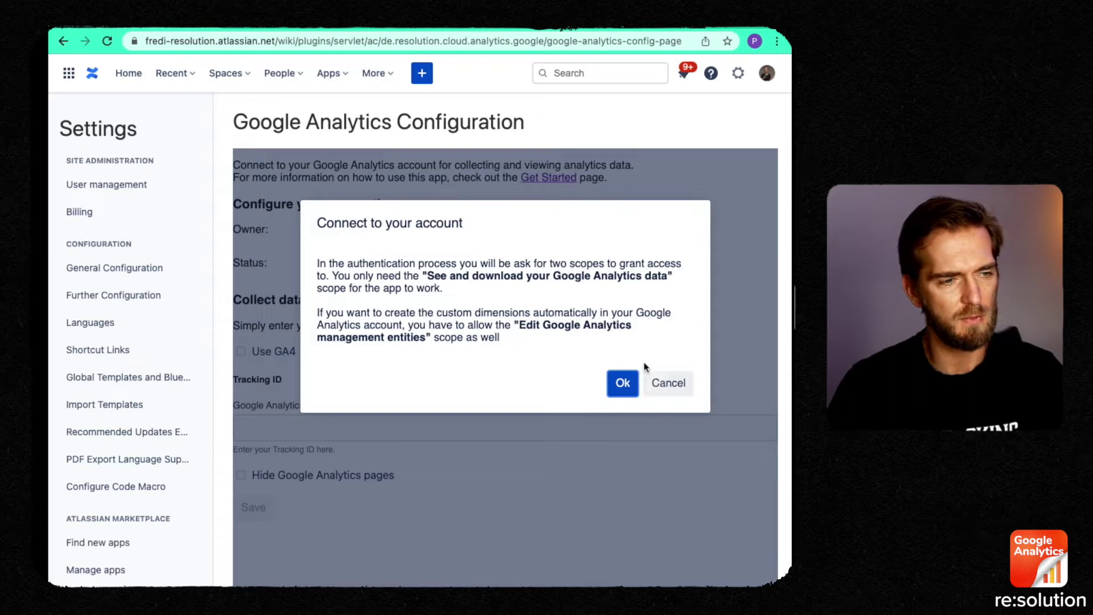
pyautogui.click(622, 383)
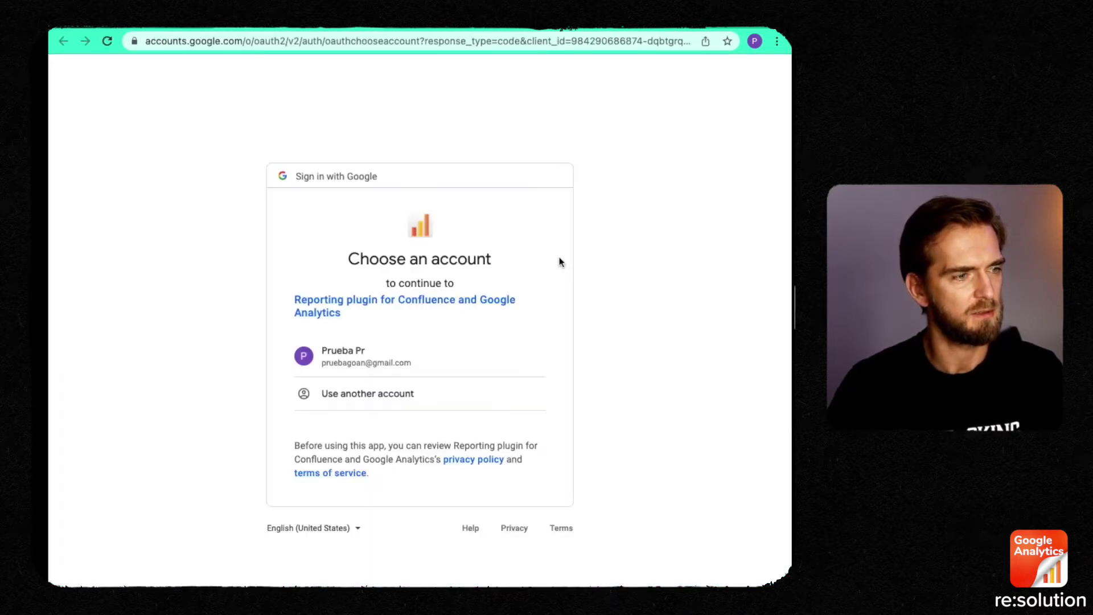
pyautogui.click(436, 354)
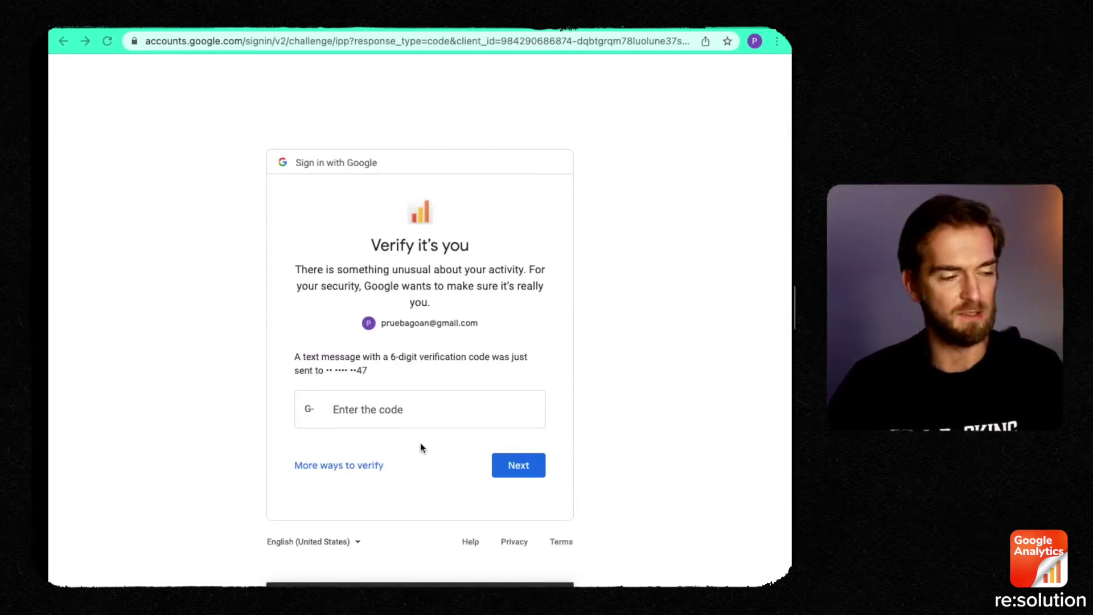
pyautogui.click(399, 412)
pyautogui.click(517, 464)
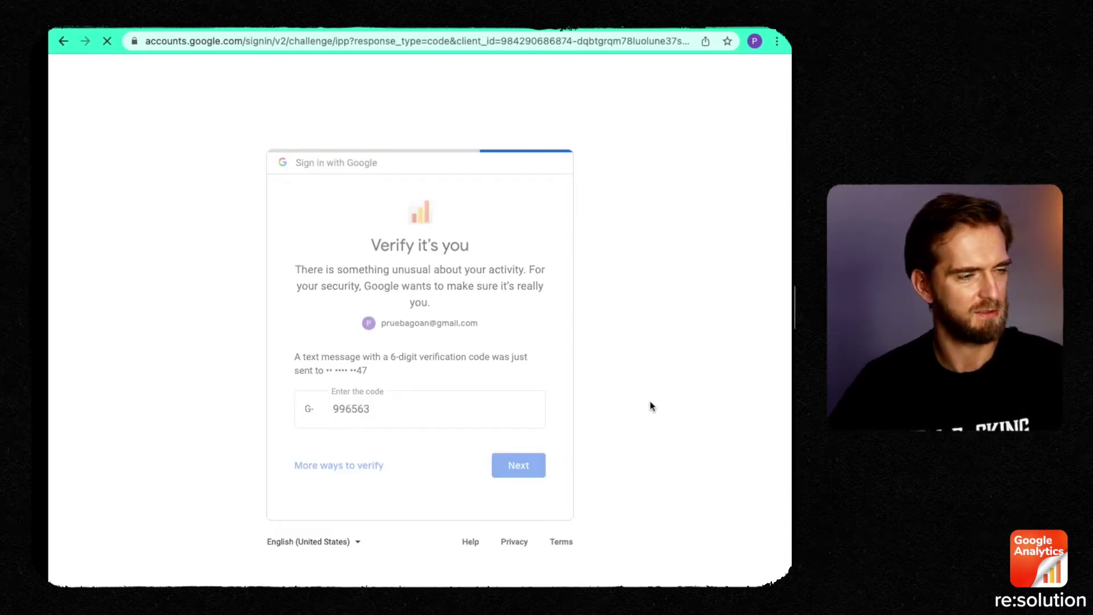
pyautogui.scroll(-2, 491, 465)
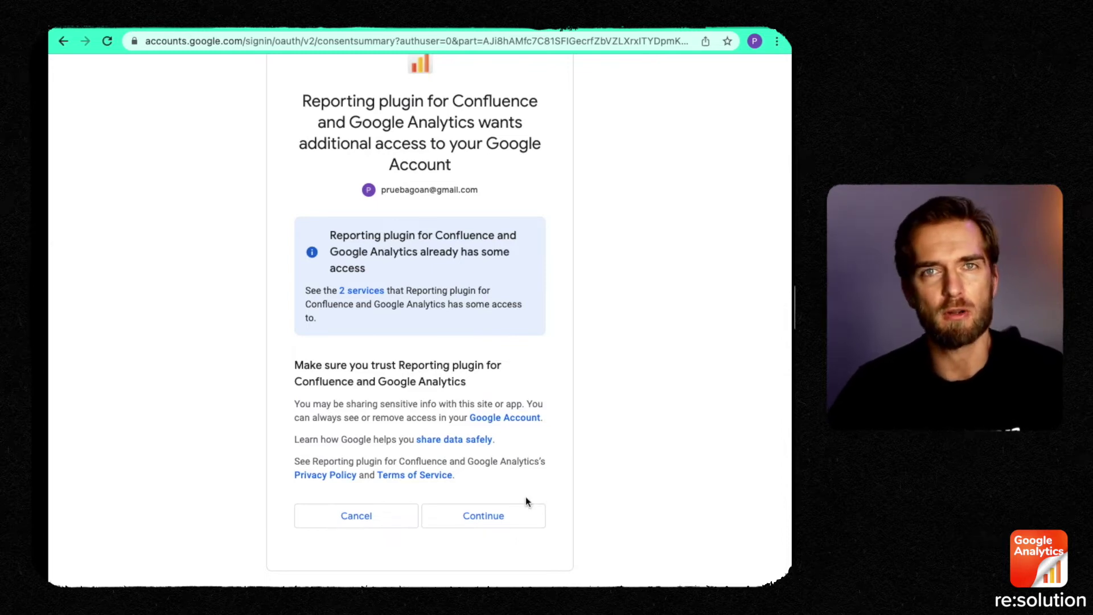
pyautogui.click(488, 516)
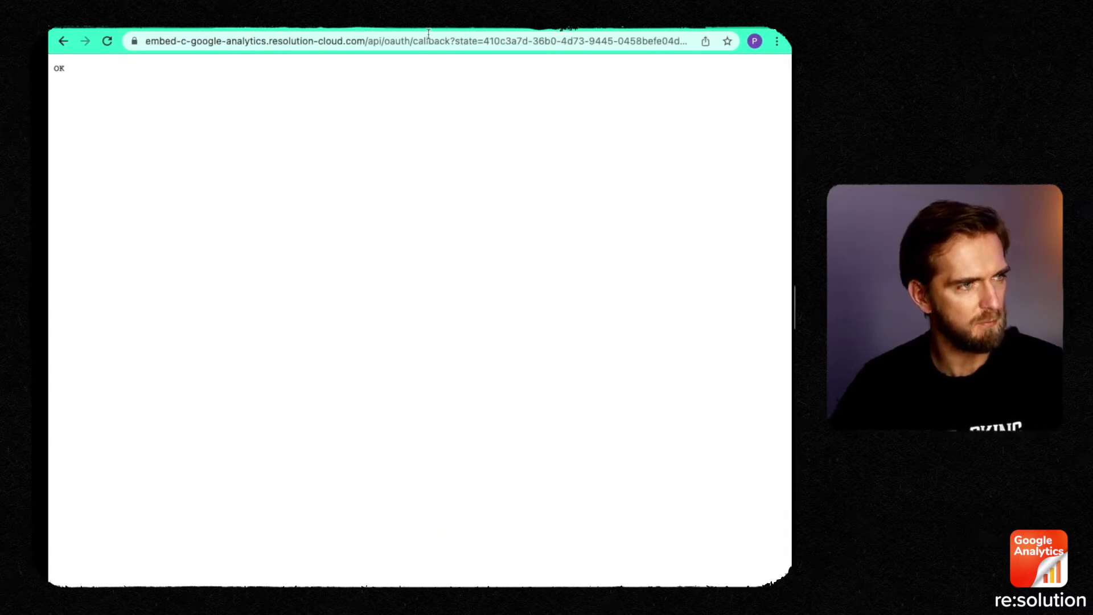
# Step: Add the confluence-users and confluence-admins-fredi-resolution groups to the Google Analytics configuration
pyautogui.click(70, 71)
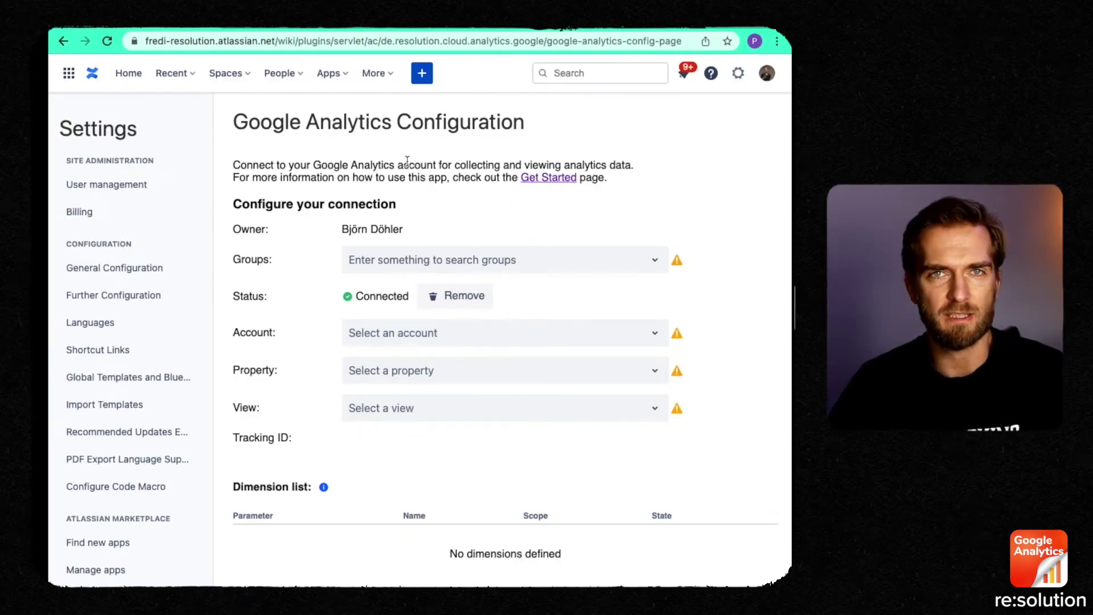
pyautogui.click(410, 262)
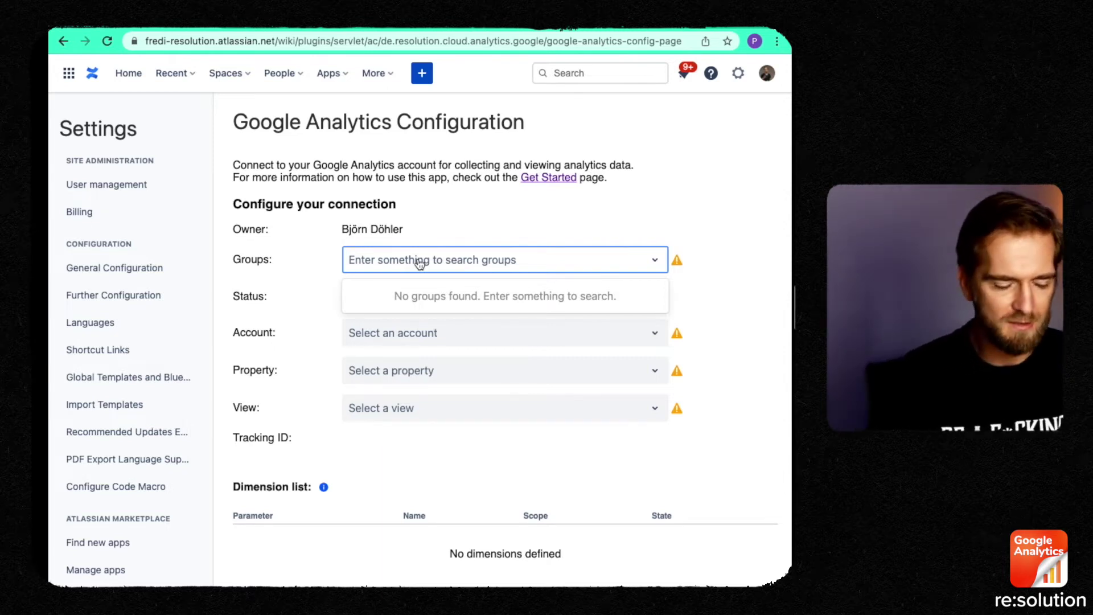
pyautogui.write('co')
pyautogui.press('Down')
pyautogui.press('Return')
pyautogui.write('c')
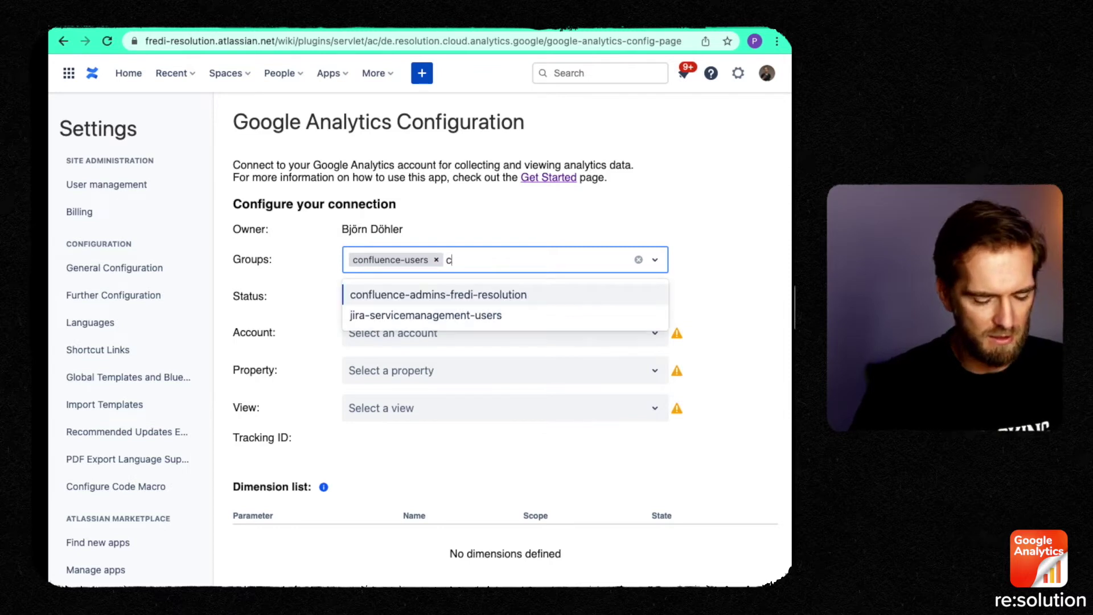
pyautogui.press('Return')
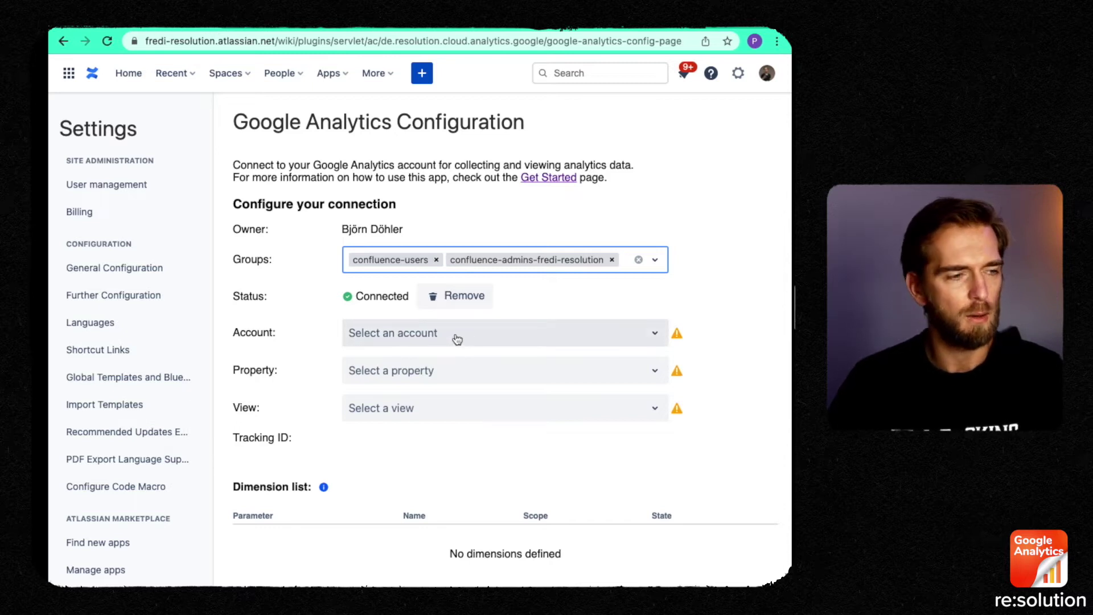
pyautogui.moveTo(790, 302); pyautogui.dragTo(488, 296)
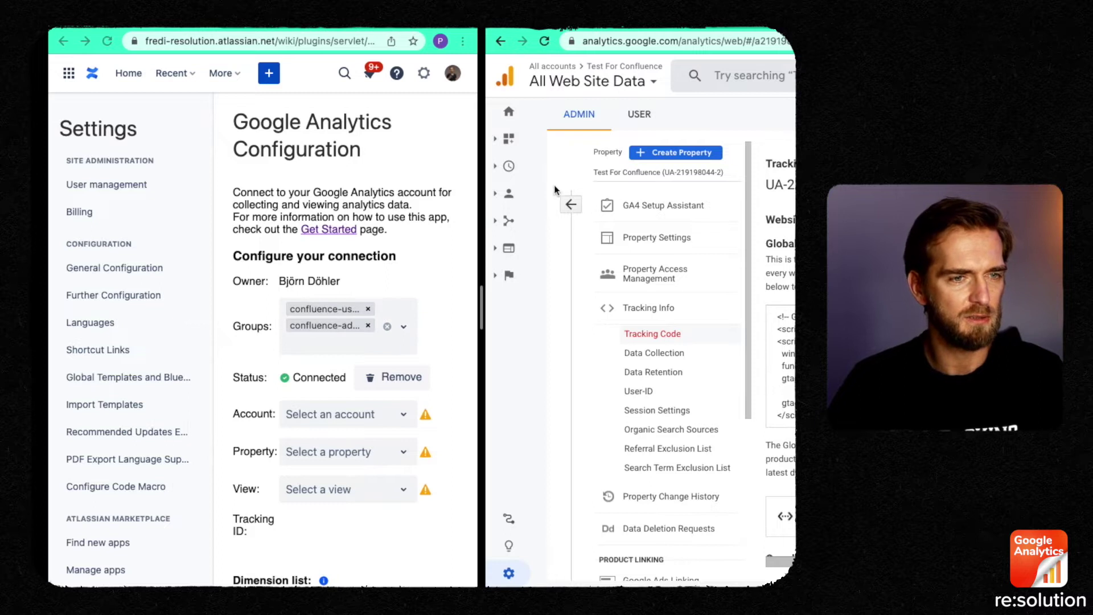
# Step: Select the Shopcore account and Test For Confluence property in the Confluence configuration
pyautogui.click(571, 205)
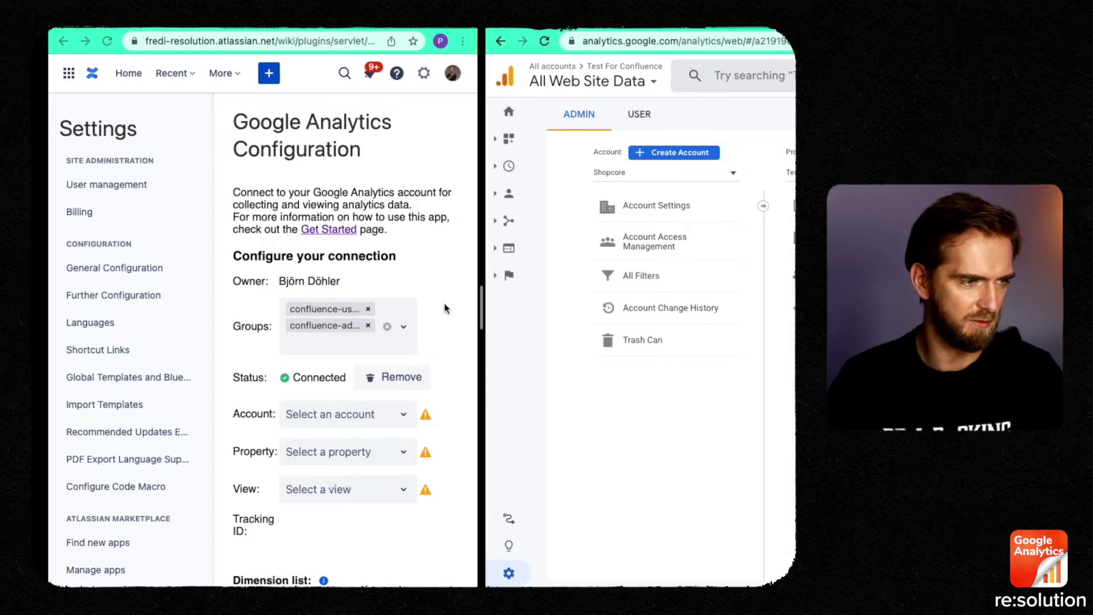
pyautogui.moveTo(481, 311); pyautogui.dragTo(688, 305)
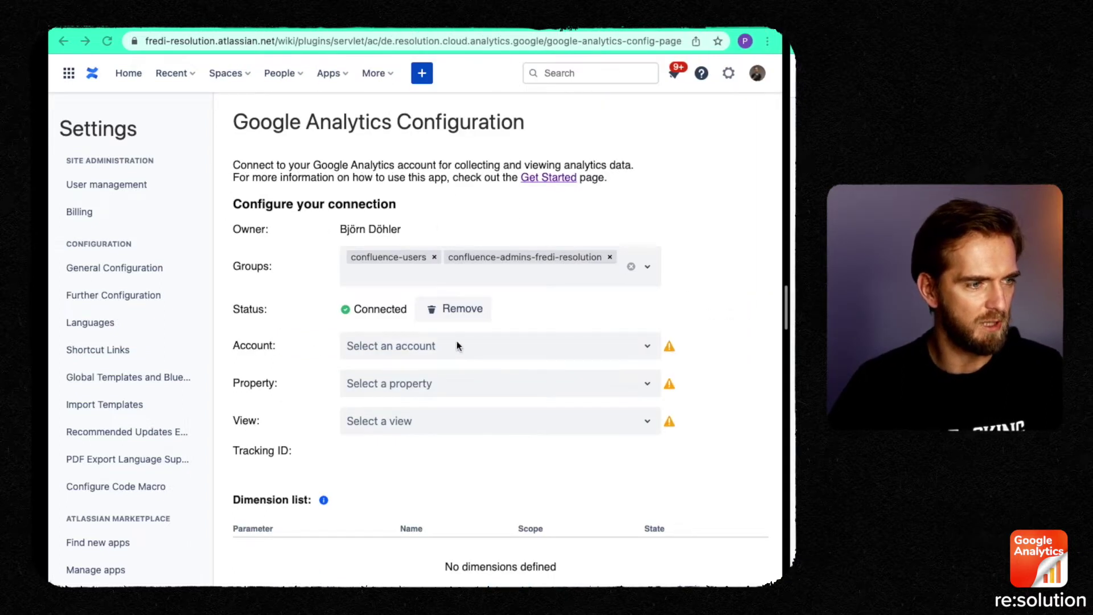
pyautogui.click(411, 359)
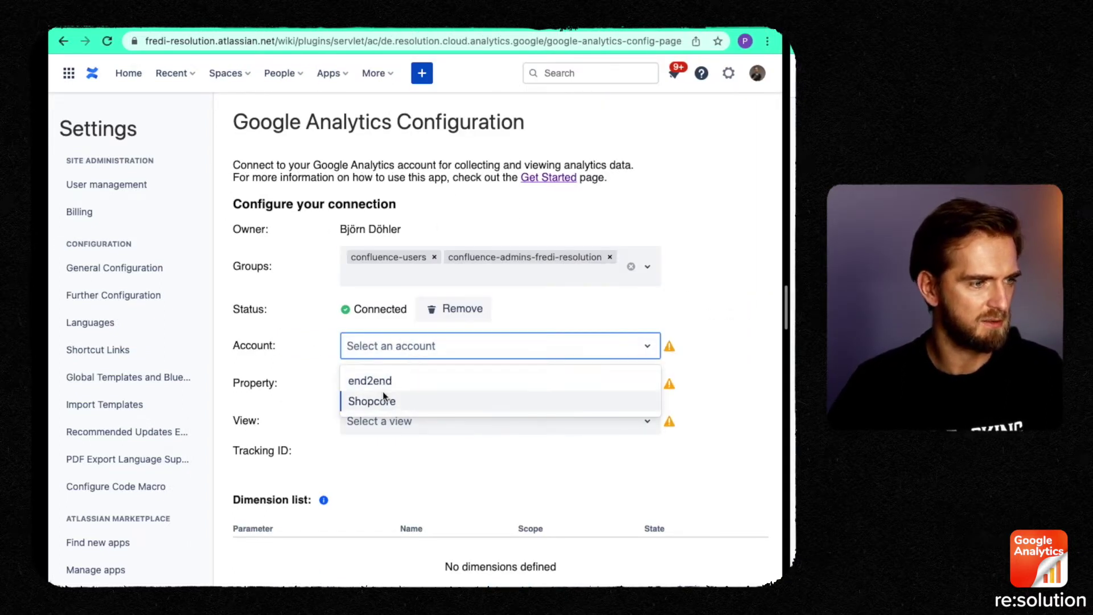
pyautogui.click(377, 401)
pyautogui.click(402, 385)
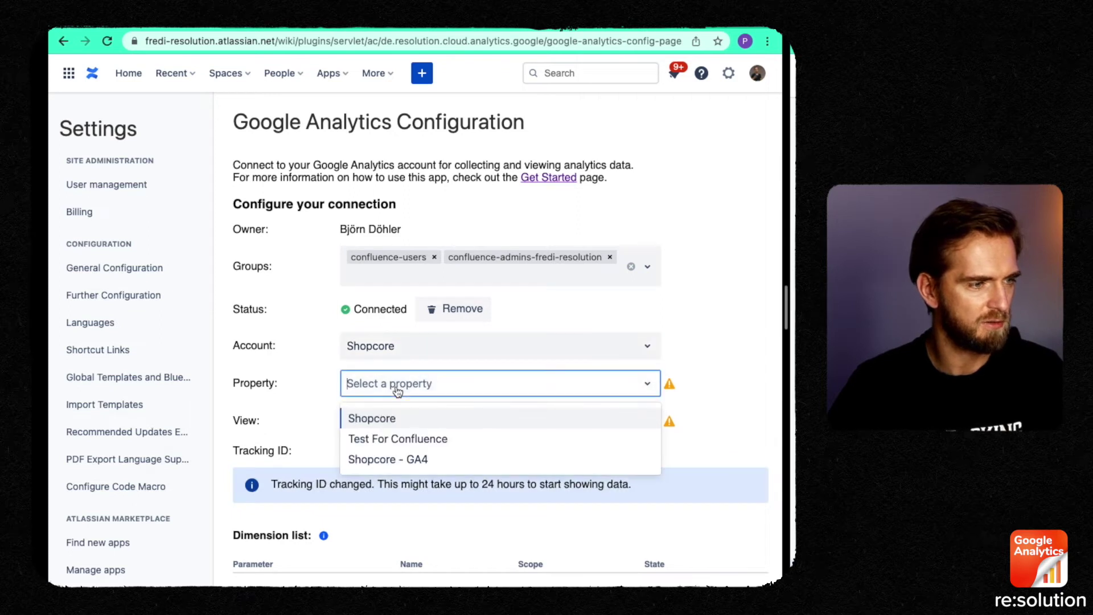
pyautogui.click(403, 437)
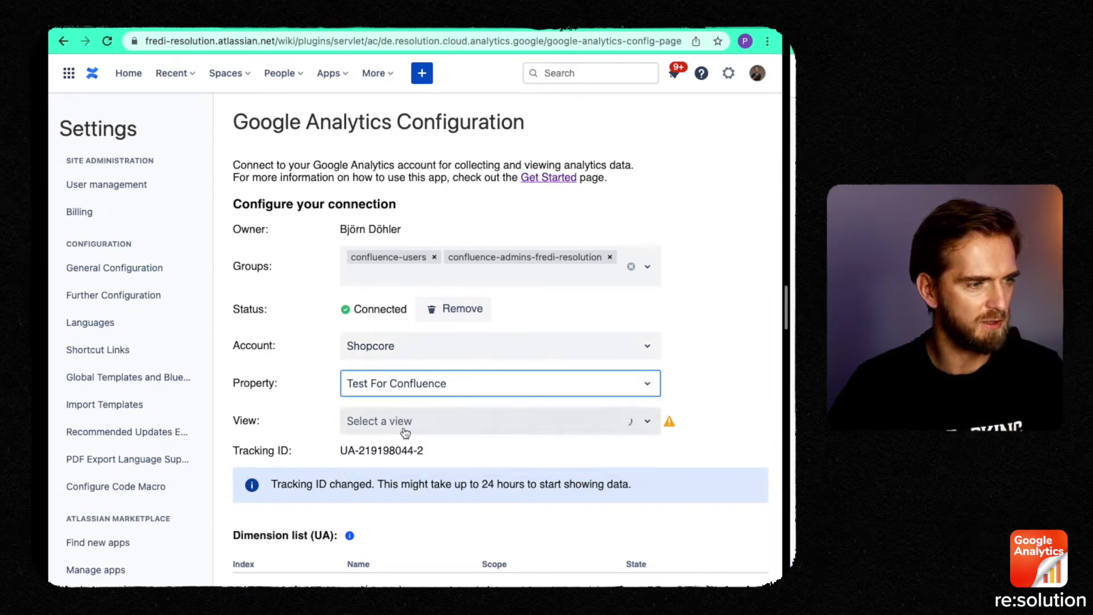
# Step: Look up the view name All Web Site Data in the Analytics view settings
pyautogui.scroll(-2, 424, 391)
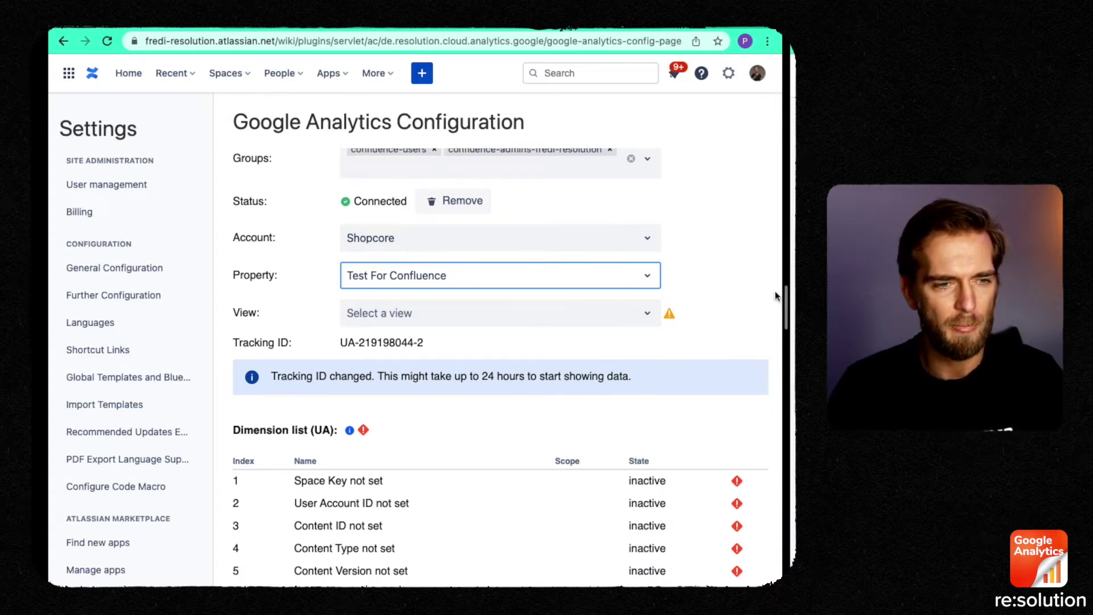
pyautogui.moveTo(783, 298); pyautogui.dragTo(393, 308)
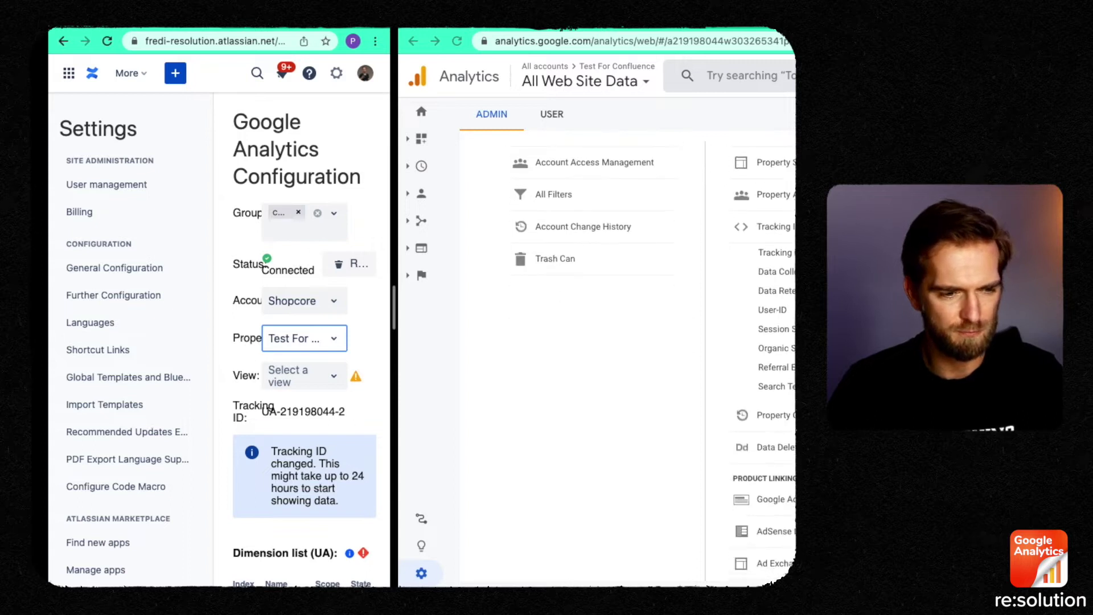
pyautogui.click(456, 41)
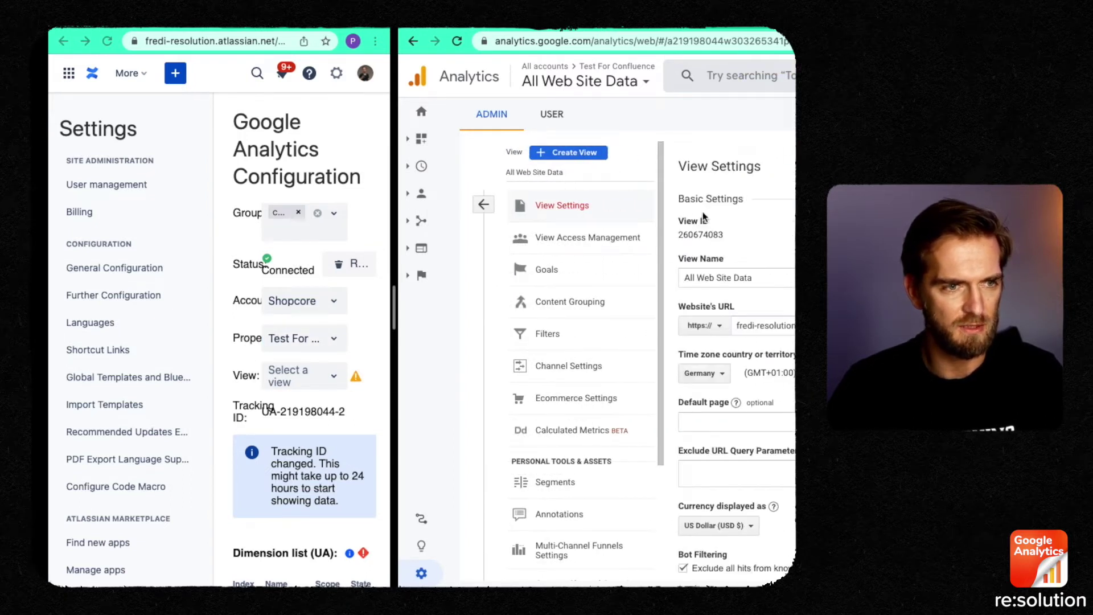
pyautogui.moveTo(685, 277); pyautogui.dragTo(744, 276)
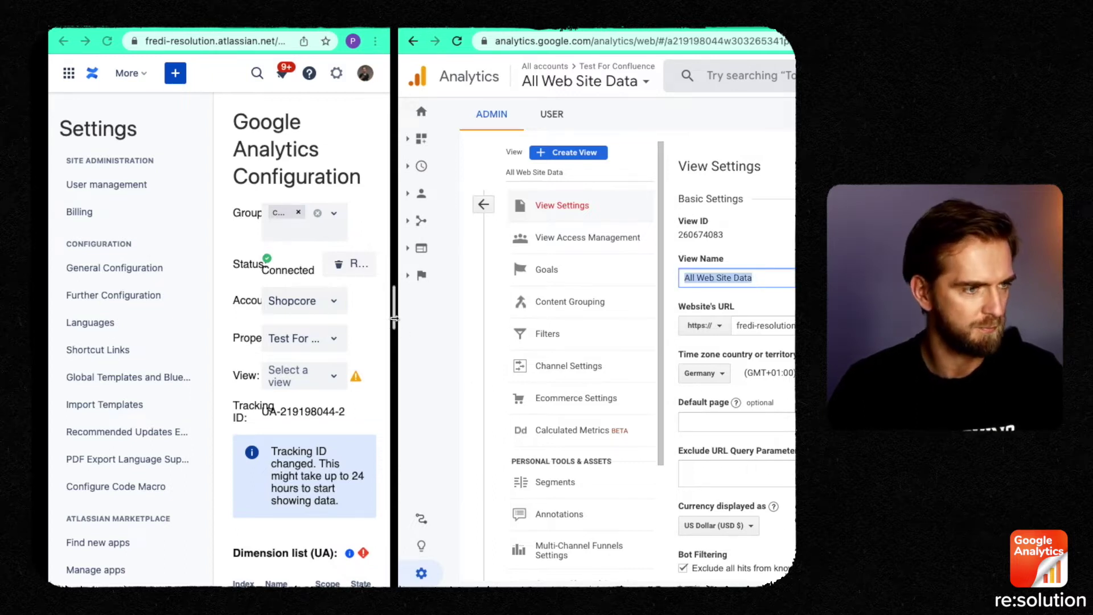
pyautogui.moveTo(394, 308); pyautogui.dragTo(794, 307)
# Step: Choose All Web Site Data as the view and scroll down to the dimensions section
pyautogui.scroll(-3, 586, 407)
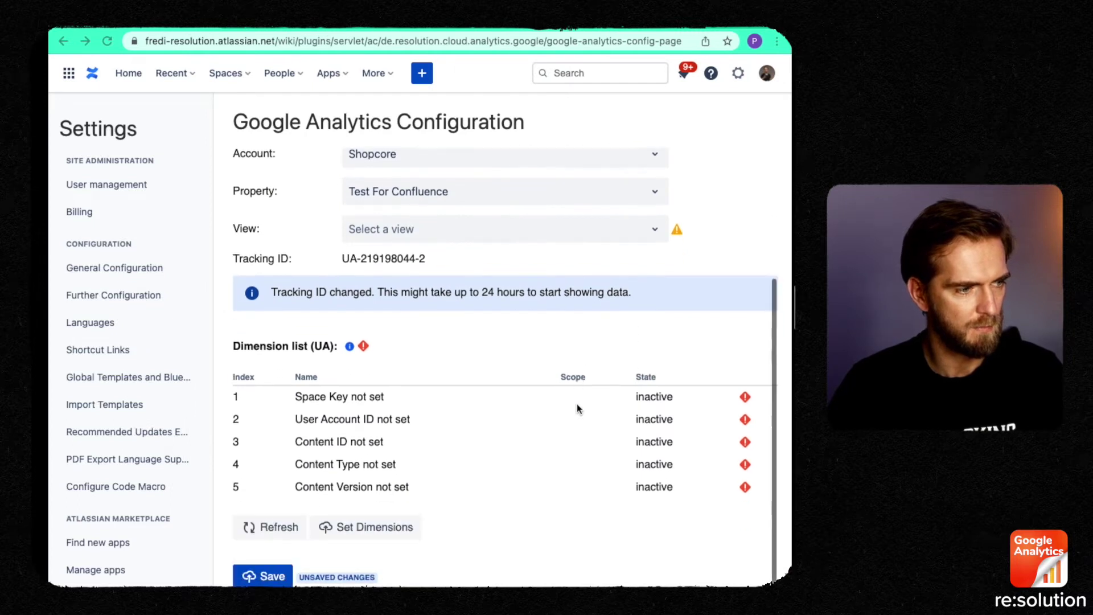
pyautogui.click(445, 236)
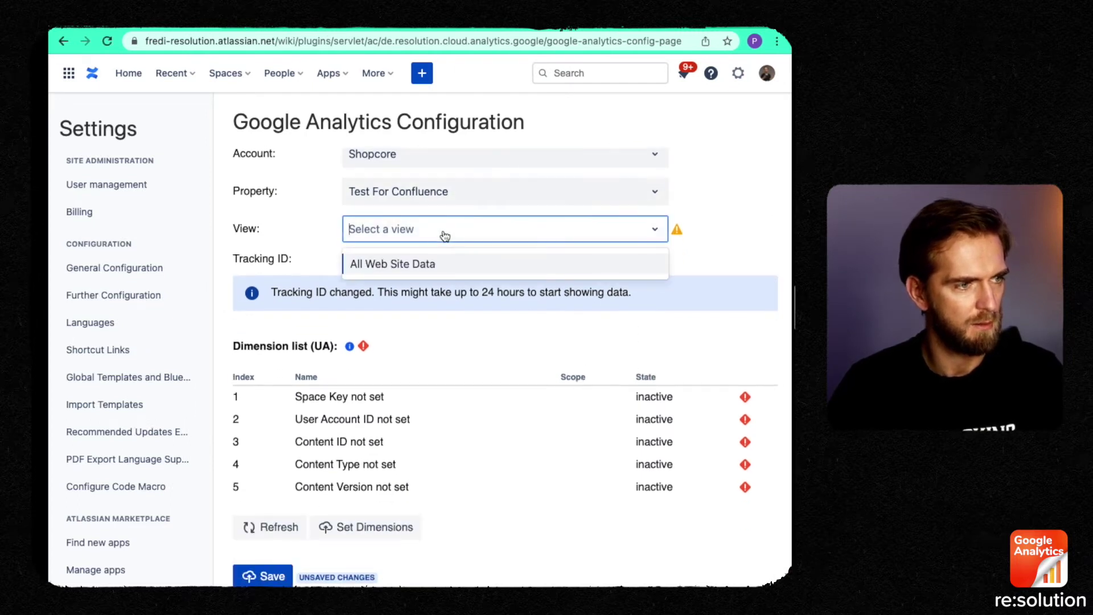
pyautogui.click(413, 262)
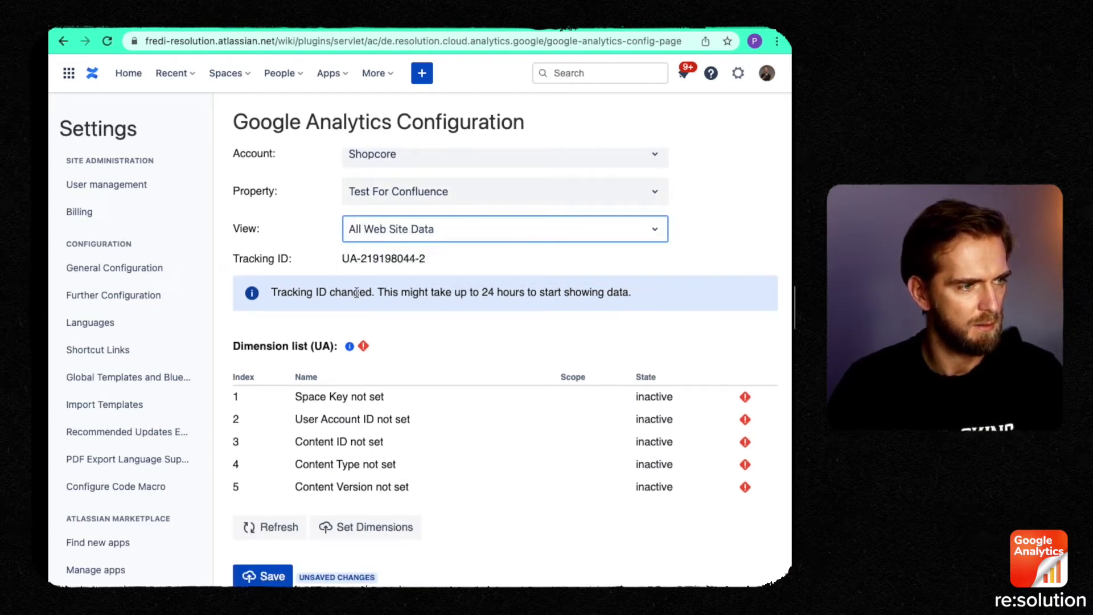
pyautogui.scroll(1, 522, 241)
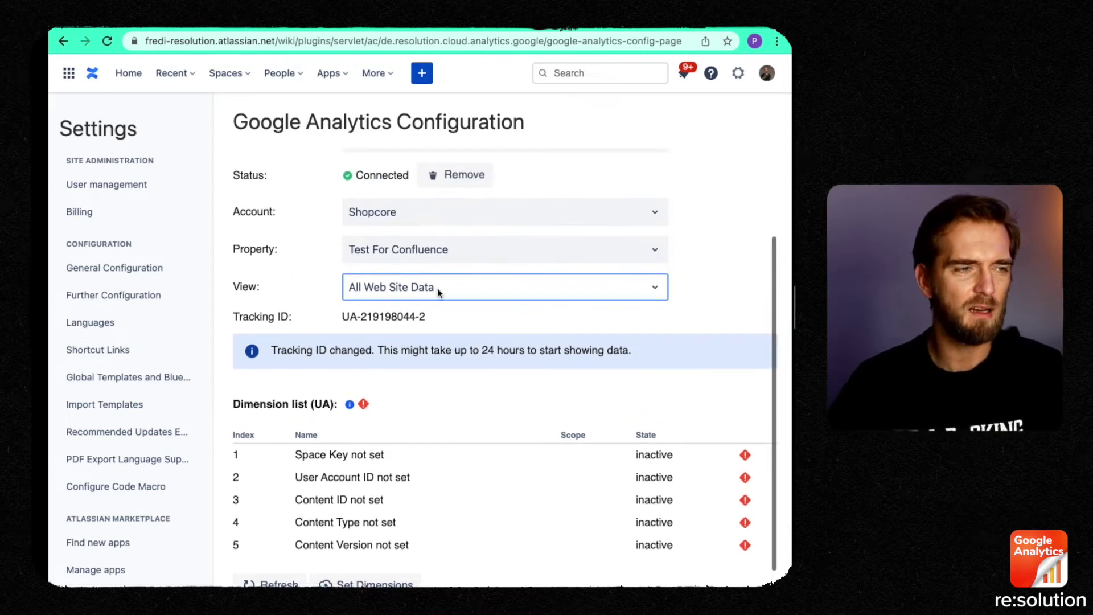
pyautogui.scroll(-1, 443, 301)
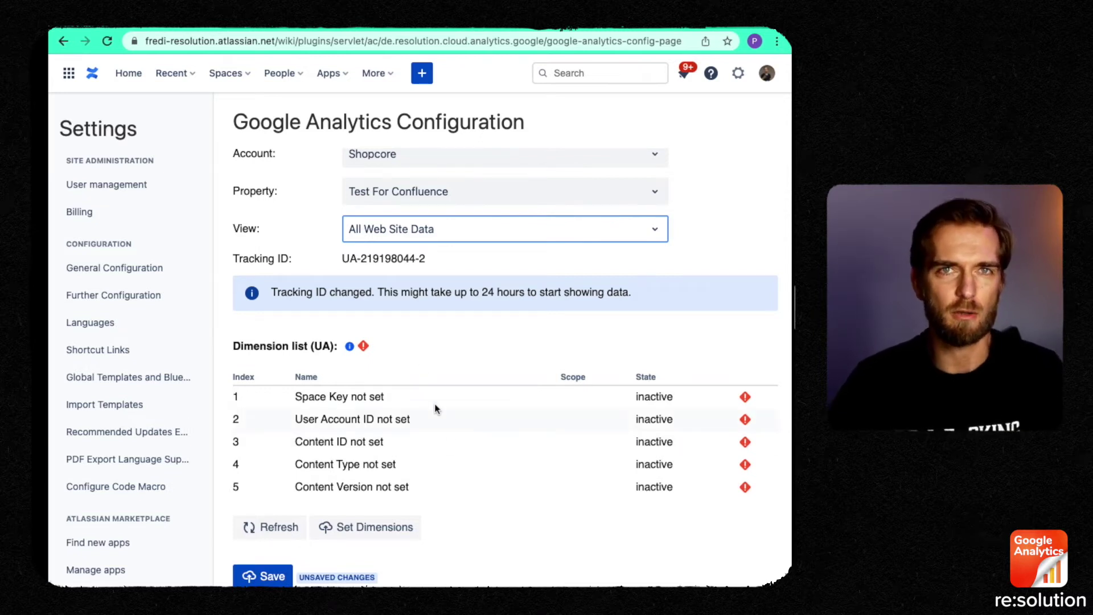
pyautogui.scroll(-1, 435, 409)
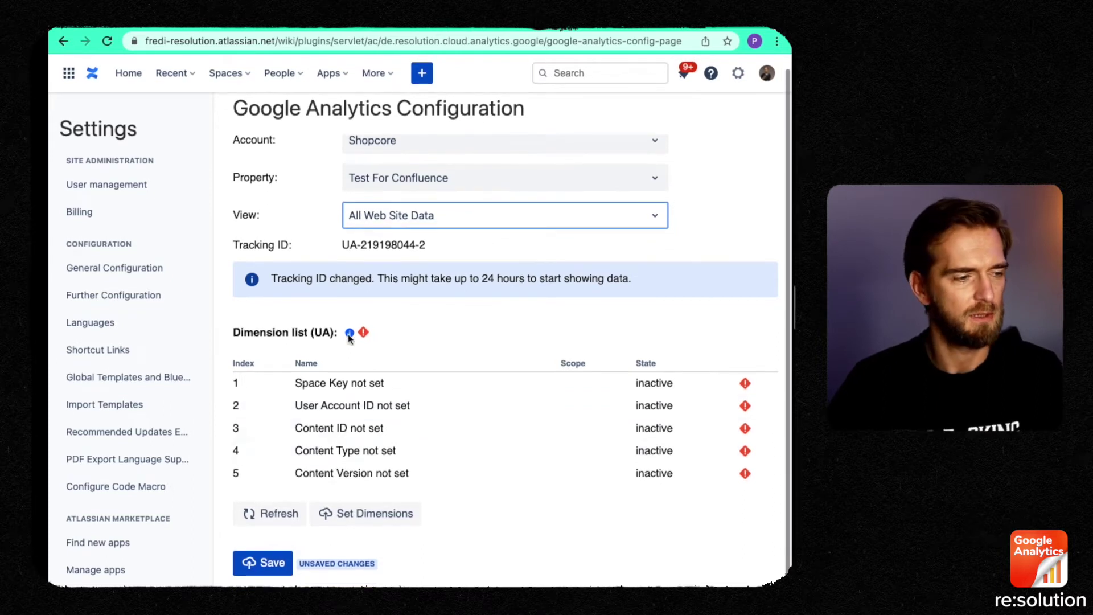
# Step: Create all five UA dimensions with HIT scope and save the Google Analytics configuration
pyautogui.click(380, 514)
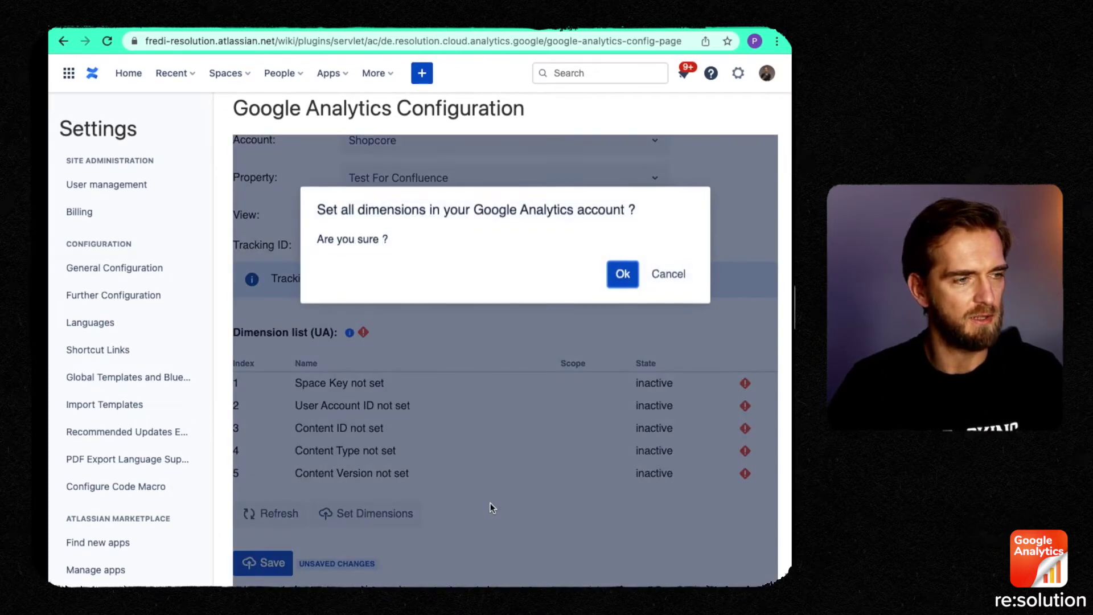
pyautogui.click(622, 275)
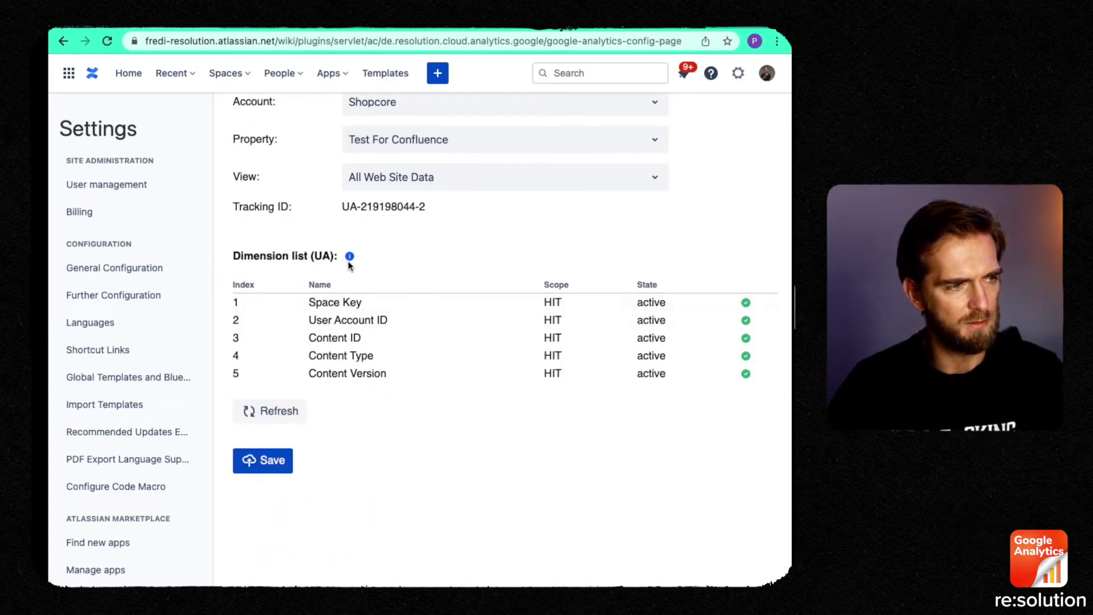
pyautogui.click(290, 470)
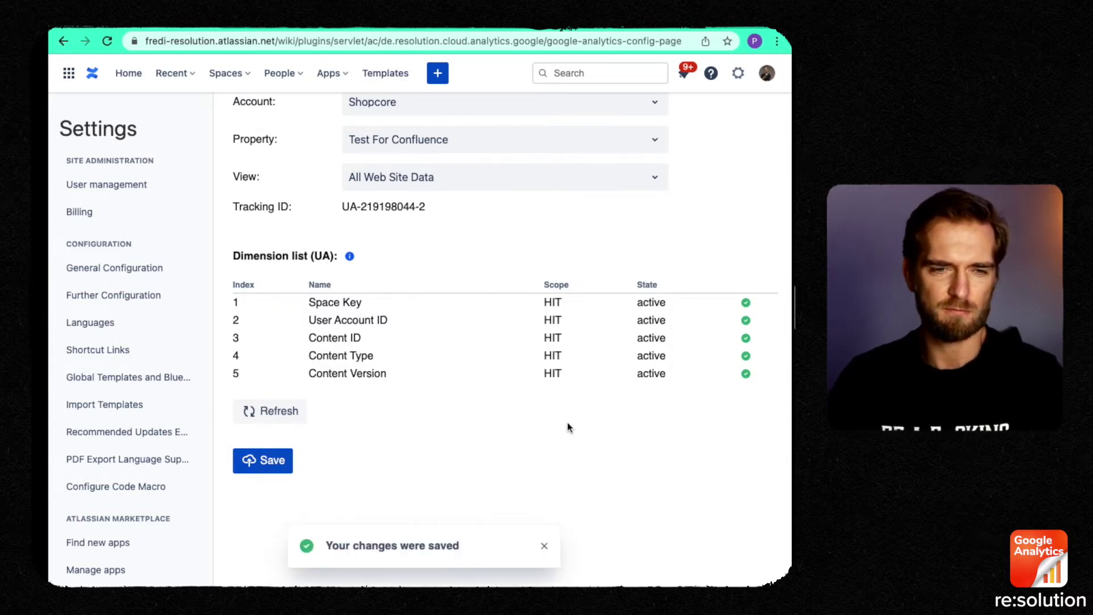
pyautogui.scroll(5, 793, 310)
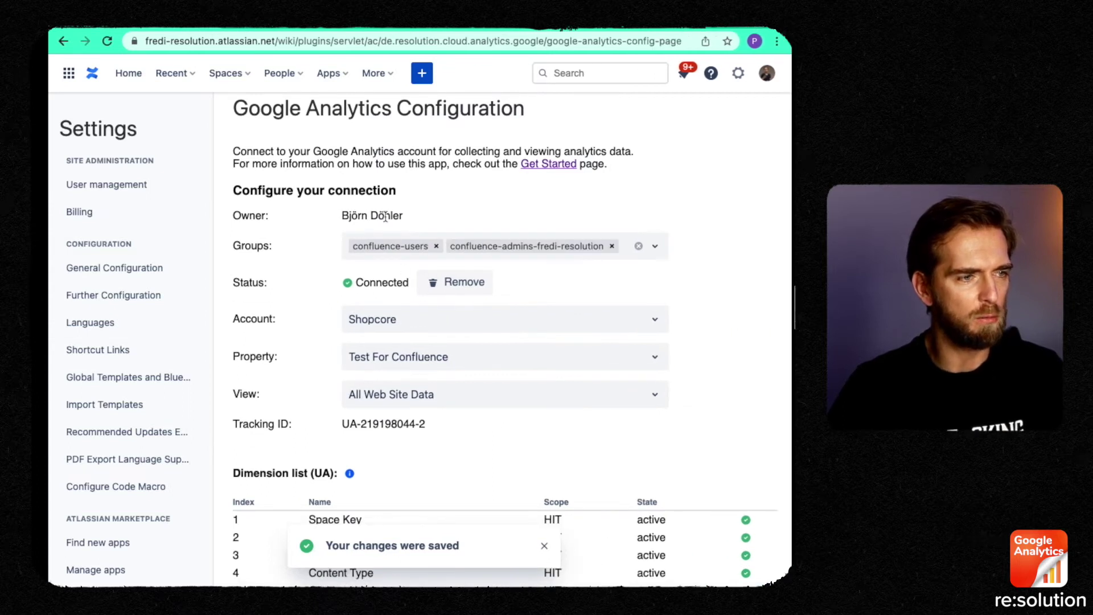
pyautogui.scroll(1, 444, 315)
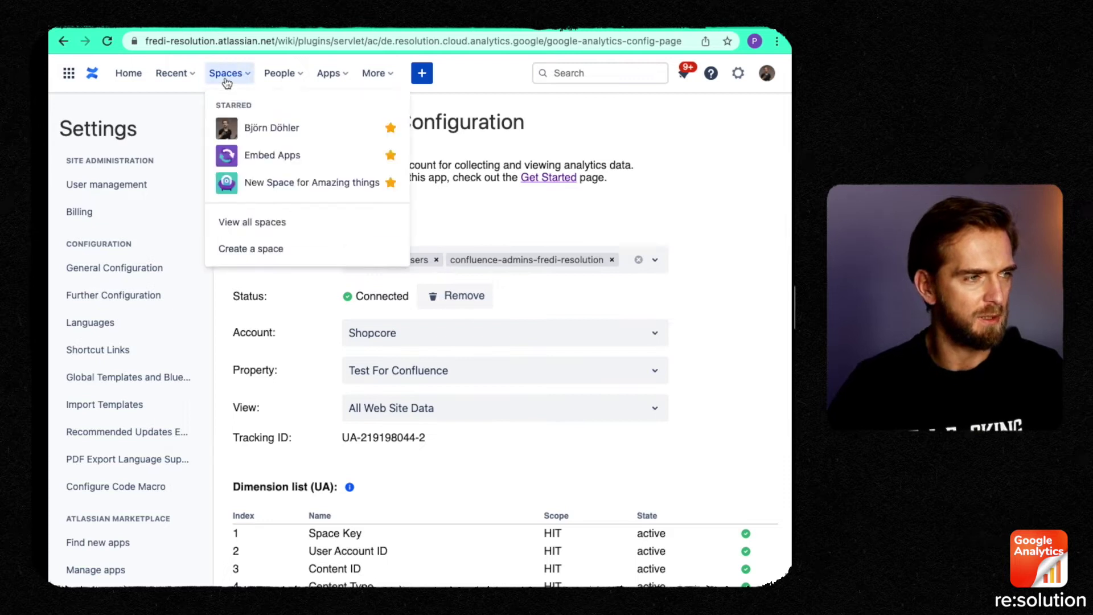
# Step: Go to the Embed Apps space and list its installed apps, including Google Analytics
pyautogui.click(289, 163)
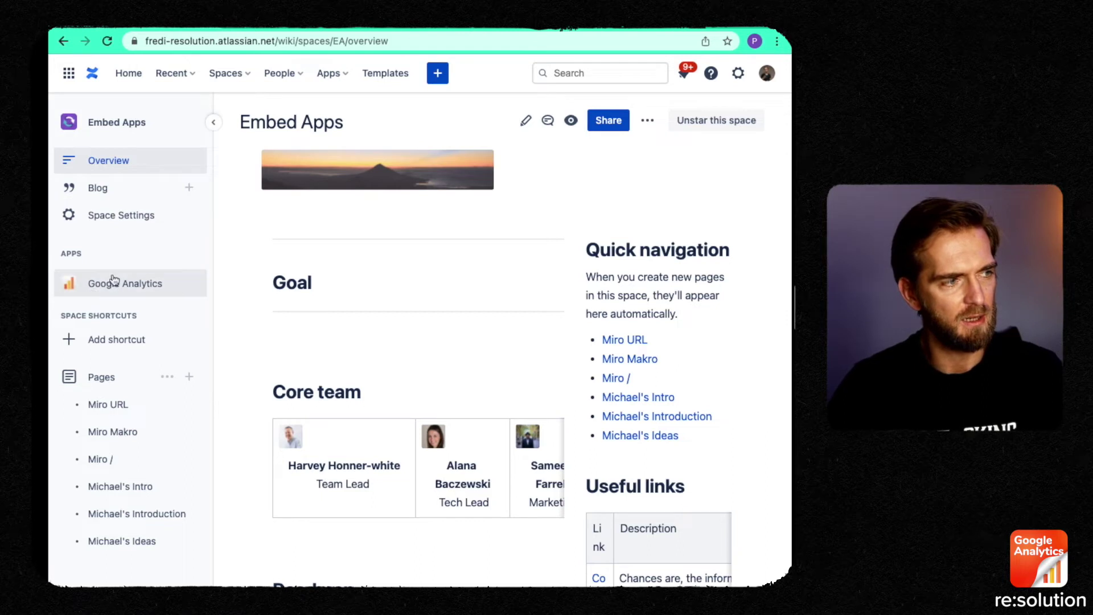
pyautogui.click(330, 74)
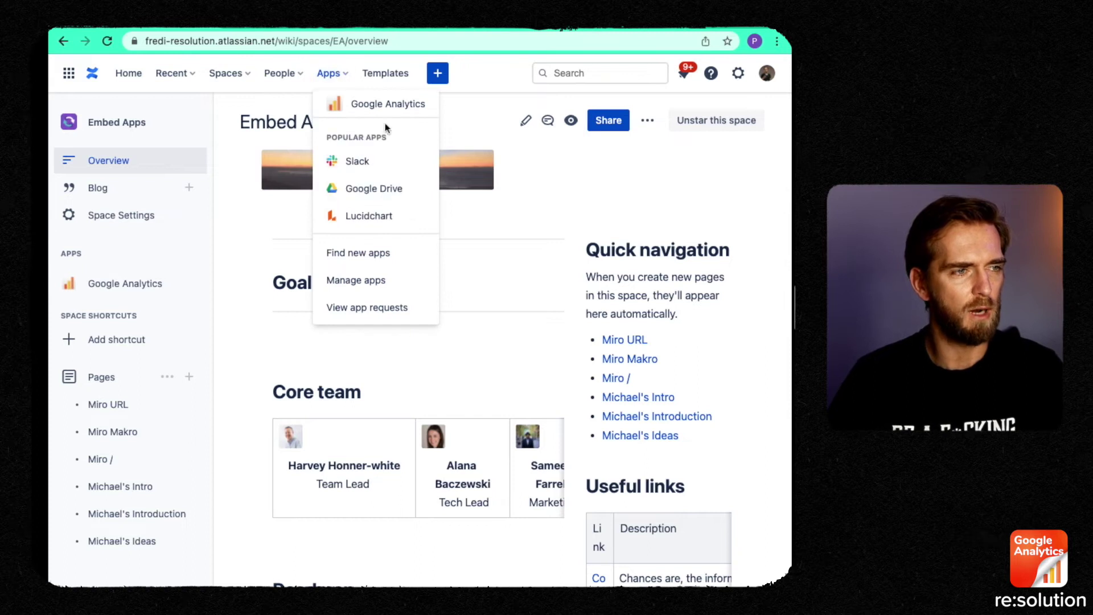
# Step: Open the Google Analytics by resolution General Overview report and widen the Confluence window
pyautogui.click(387, 113)
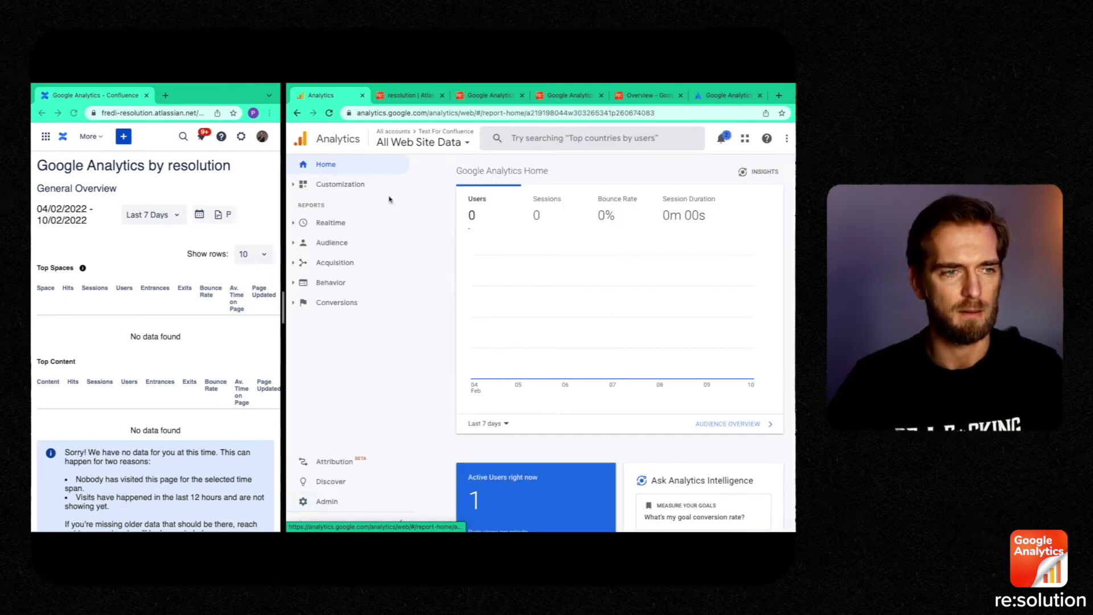
pyautogui.scroll(-4, 664, 325)
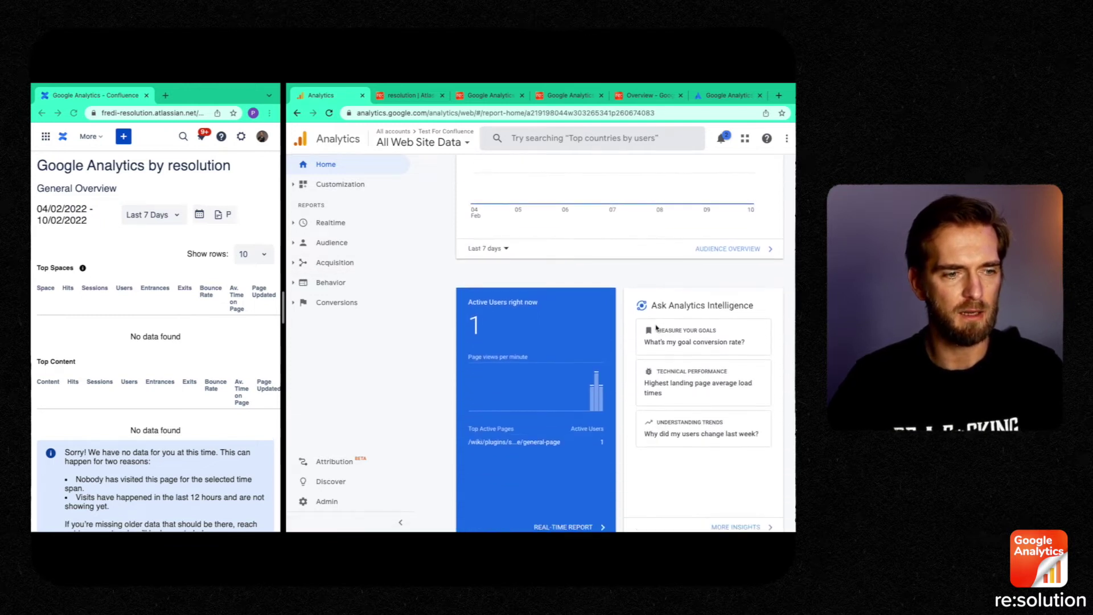
pyautogui.scroll(-2, 589, 346)
pyautogui.scroll(1, 548, 314)
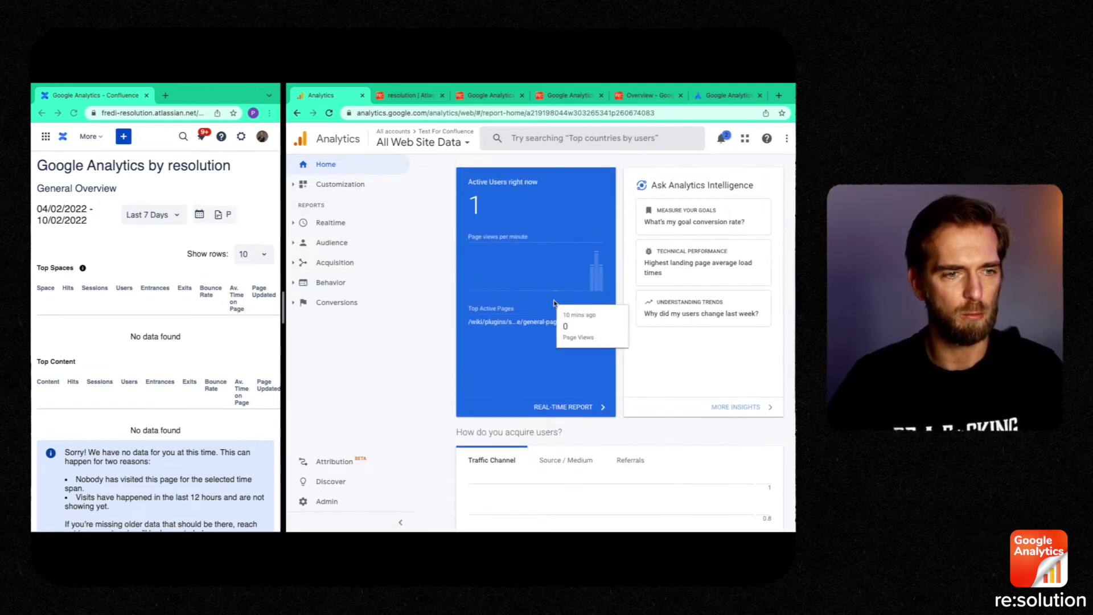
pyautogui.scroll(1, 555, 323)
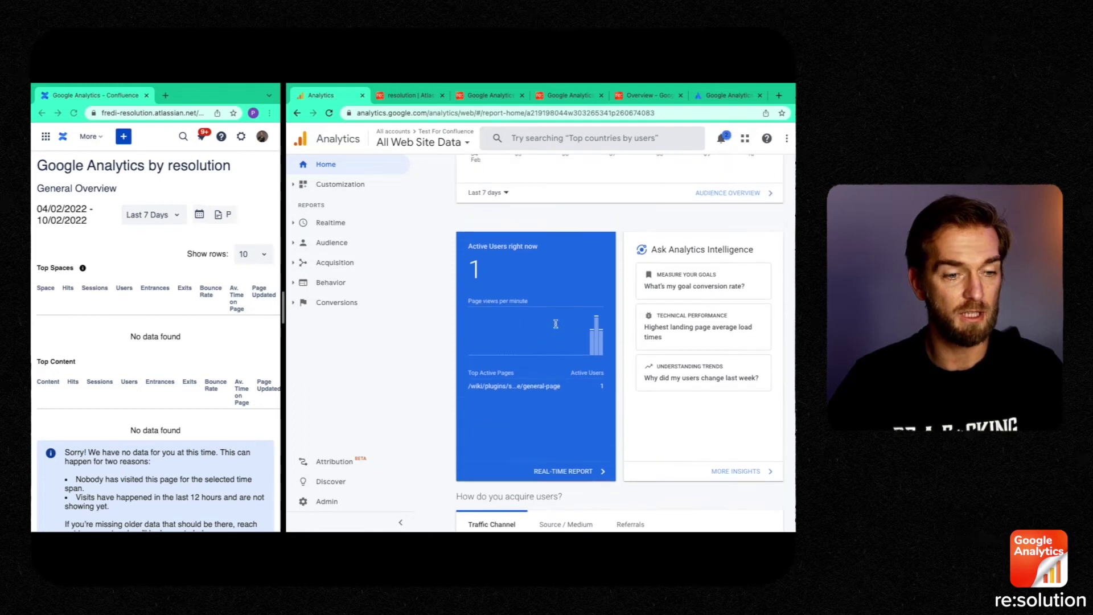
pyautogui.scroll(-1, 543, 423)
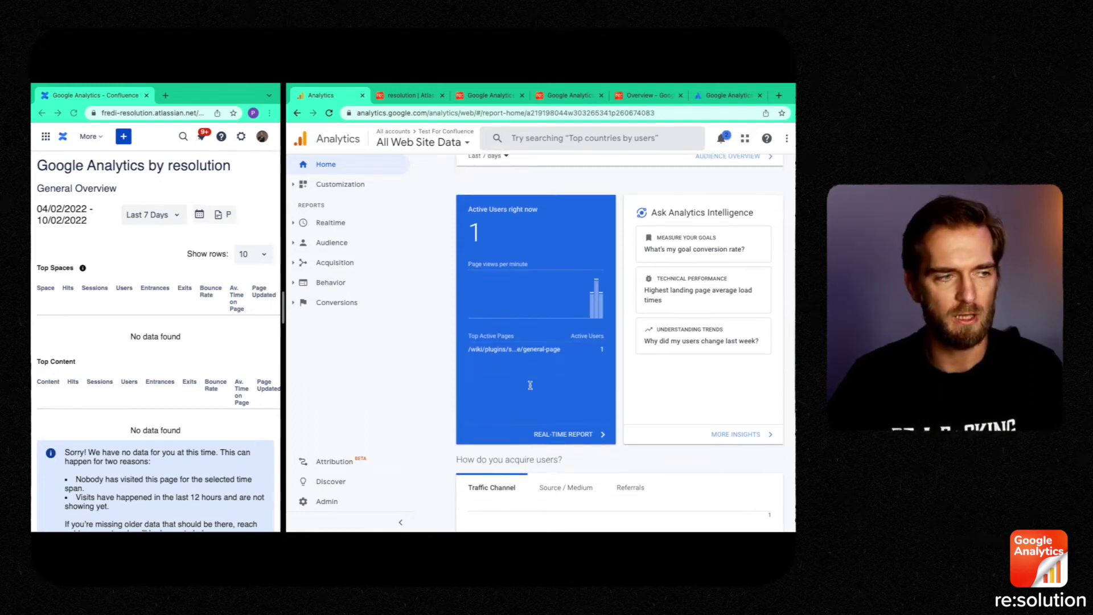
pyautogui.moveTo(625, 303); pyautogui.dragTo(695, 313)
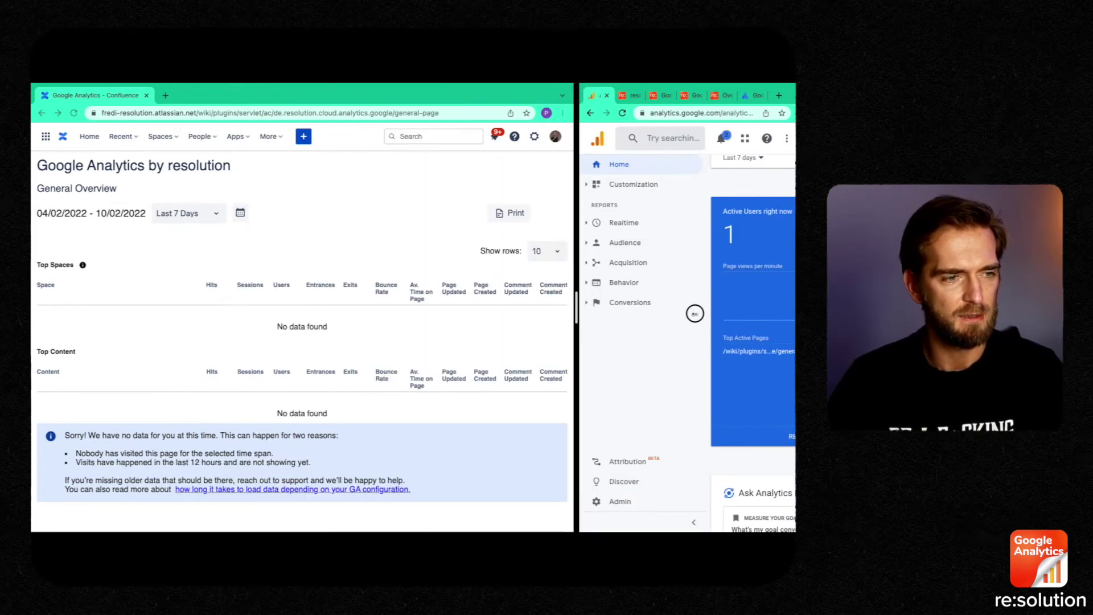
# Step: Post a comment signed with the author's name on the Embed Apps Miro Makro page
pyautogui.click(160, 137)
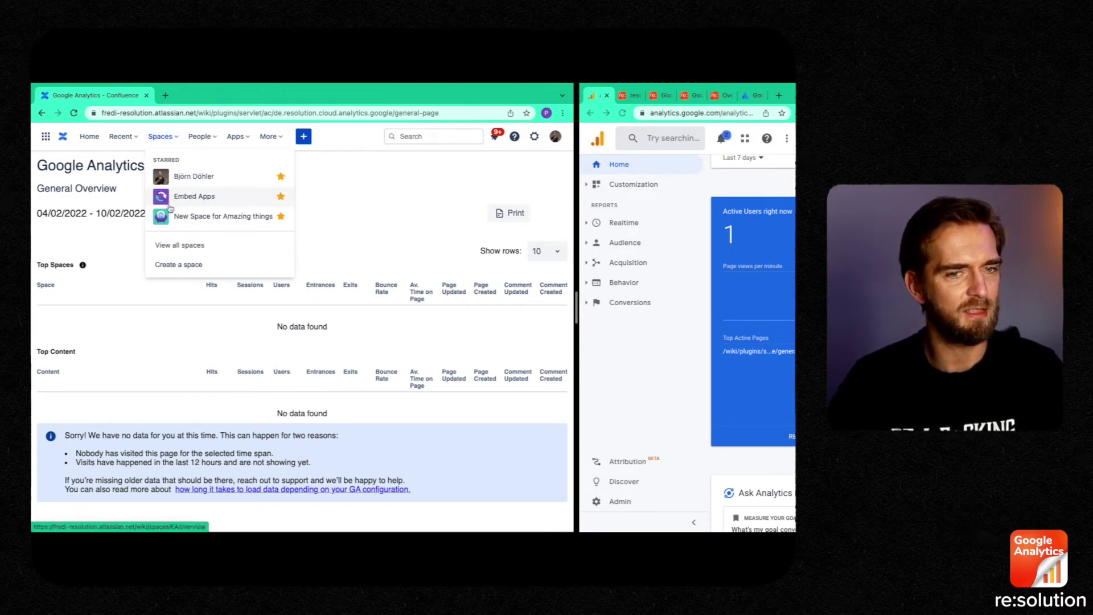
pyautogui.click(188, 196)
pyautogui.scroll(-3, 373, 262)
pyautogui.click(73, 377)
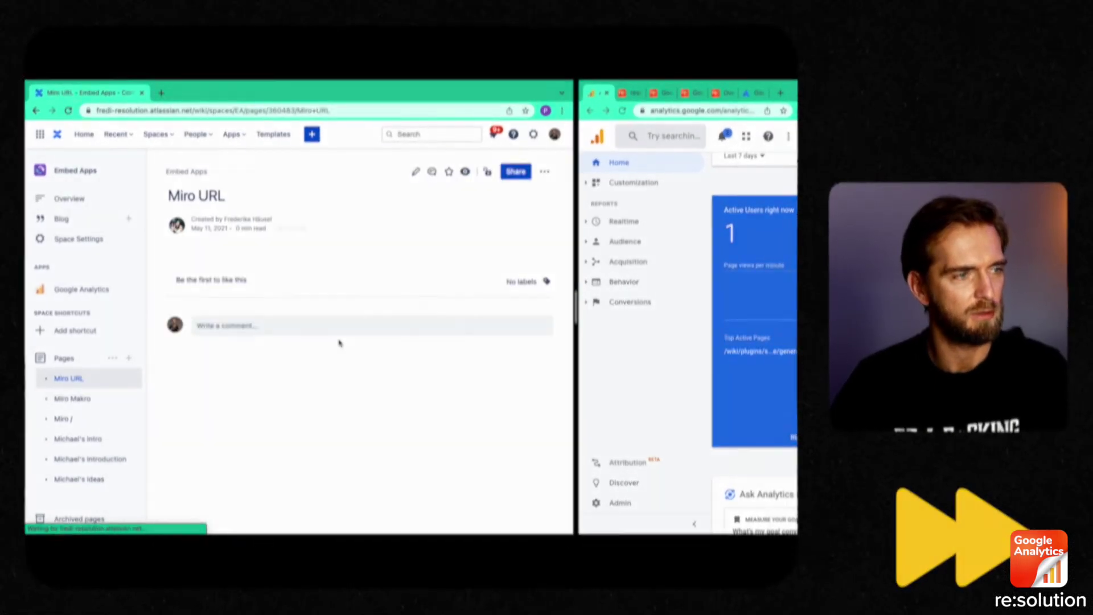
pyautogui.click(74, 397)
pyautogui.scroll(-3, 354, 508)
pyautogui.click(313, 476)
pyautogui.write('Comment from Björn')
pyautogui.click(207, 501)
# Step: Add 'Hello this is an Edit.' to the How-to article, publish it, then open Troubleshooting
pyautogui.click(156, 134)
pyautogui.click(215, 214)
pyautogui.click(234, 246)
pyautogui.write('Hello this is an Edit.')
pyautogui.click(490, 135)
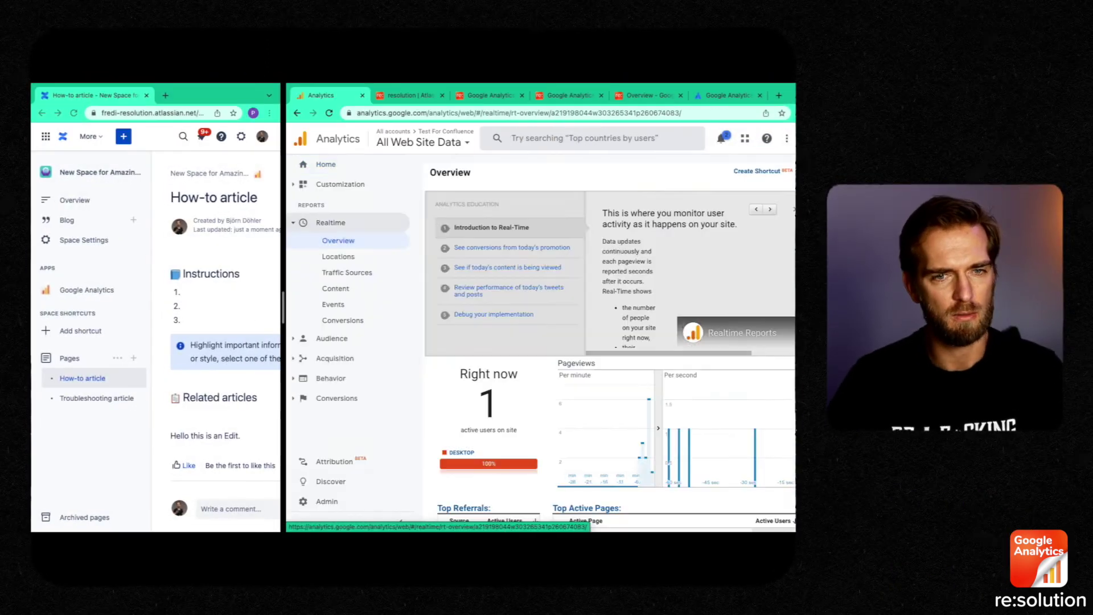
pyautogui.click(97, 398)
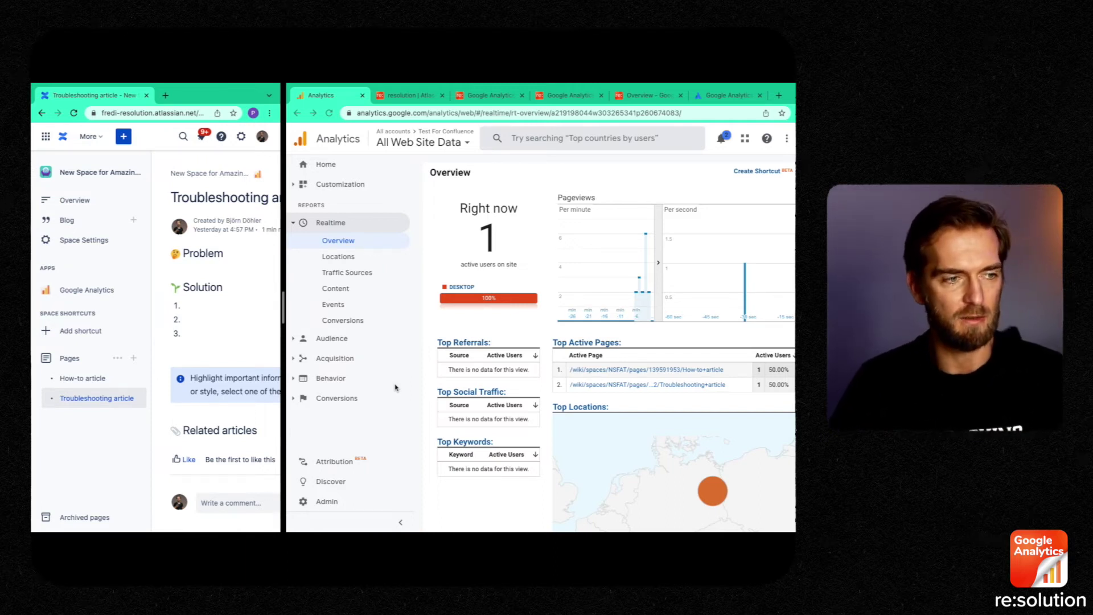
# Step: Check realtime Traffic Sources, Content and Events for the comment_created and page_updated events
pyautogui.click(347, 273)
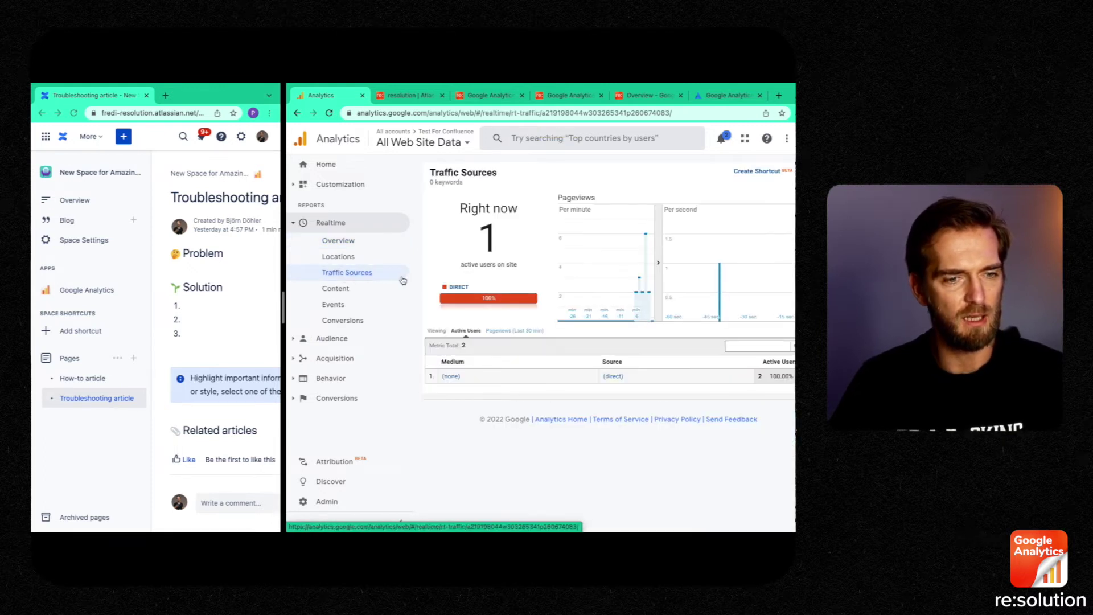
pyautogui.click(349, 288)
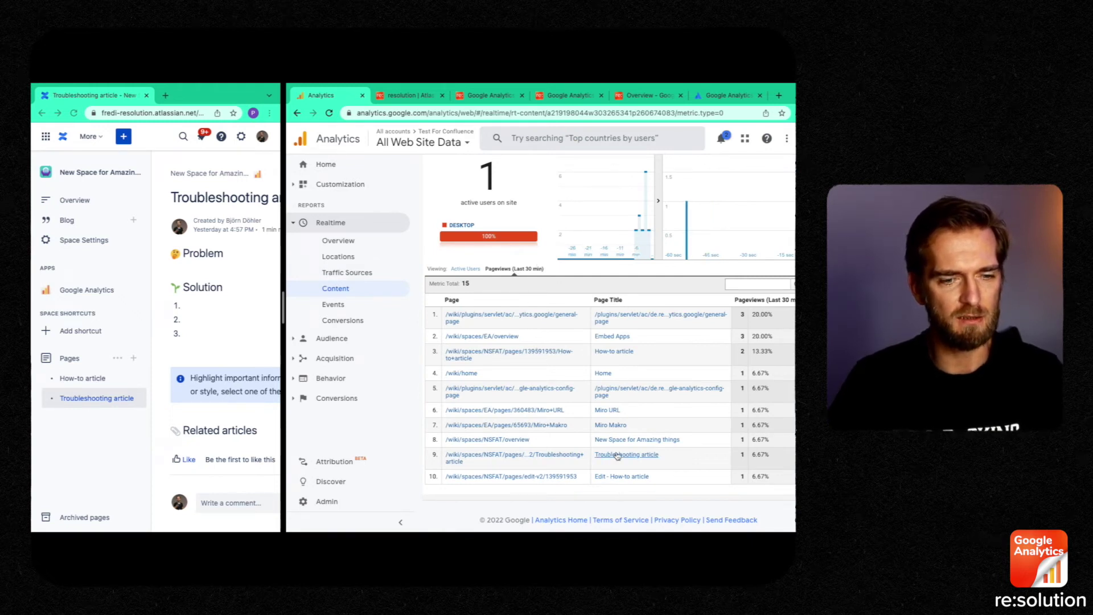
pyautogui.click(336, 305)
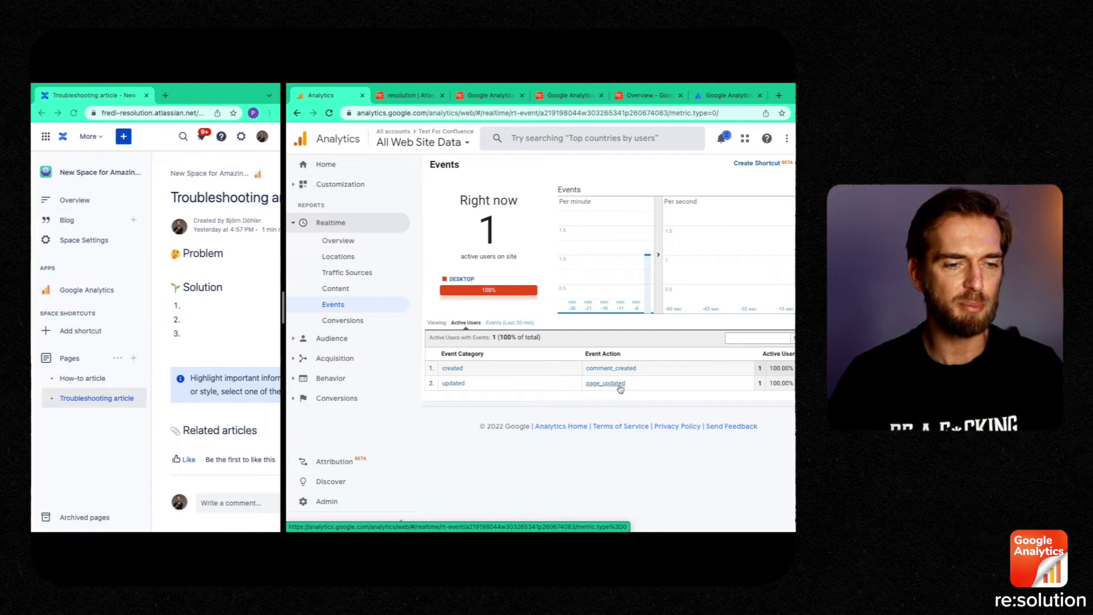
pyautogui.moveTo(640, 387)
pyautogui.mouseDown()
pyautogui.moveTo(580, 383)
pyautogui.moveTo(625, 386)
pyautogui.mouseUp()
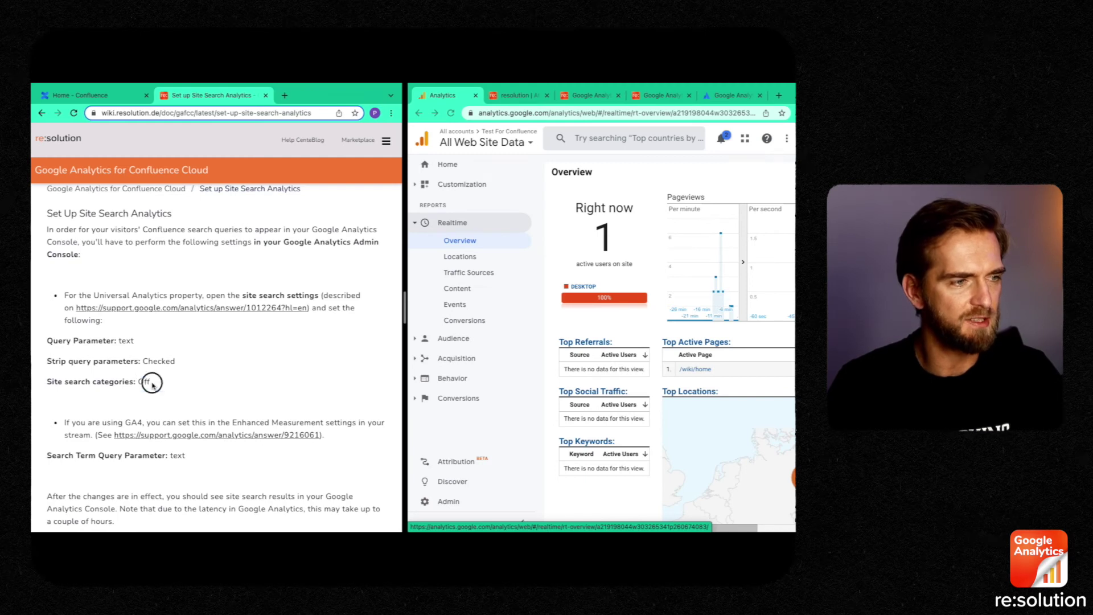
# Step: Review the docs' required site search settings and open the Analytics view settings
pyautogui.moveTo(142, 381); pyautogui.dragTo(50, 341)
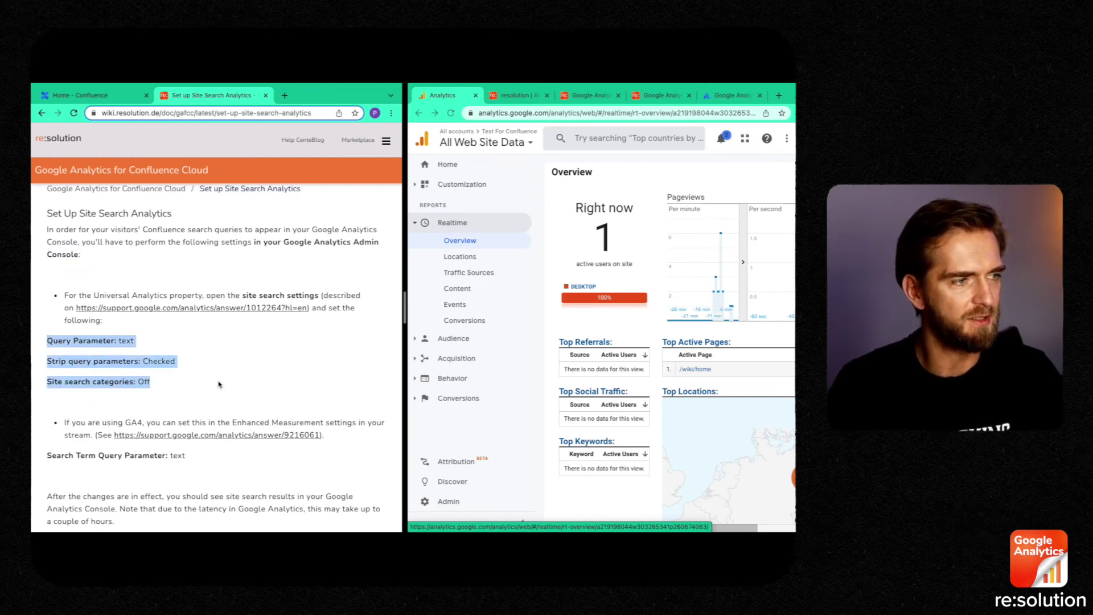
pyautogui.moveTo(64, 295); pyautogui.dragTo(170, 291)
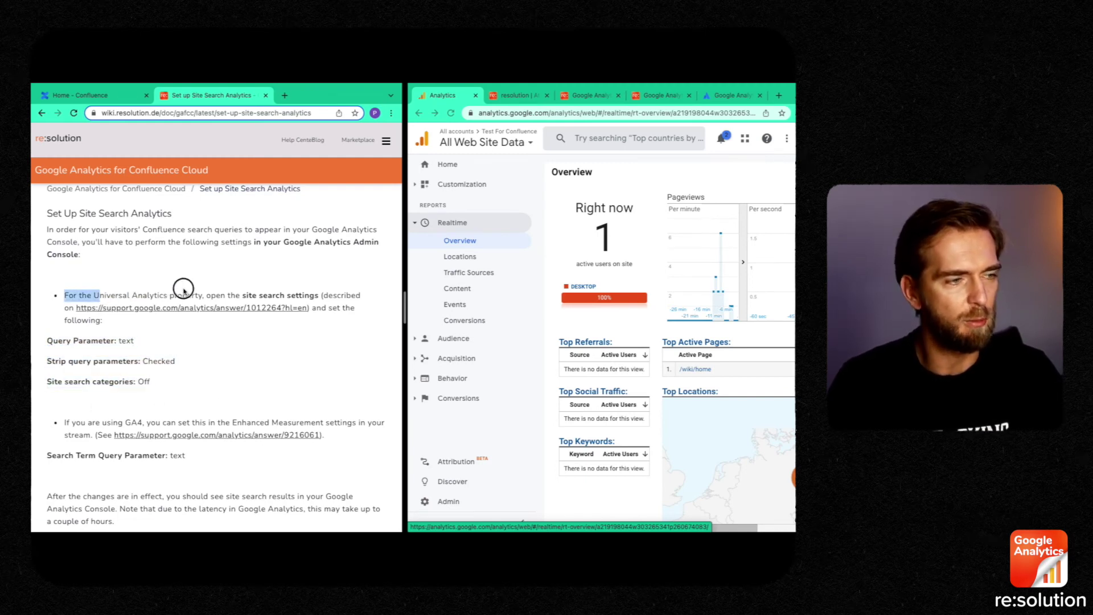
pyautogui.click(448, 502)
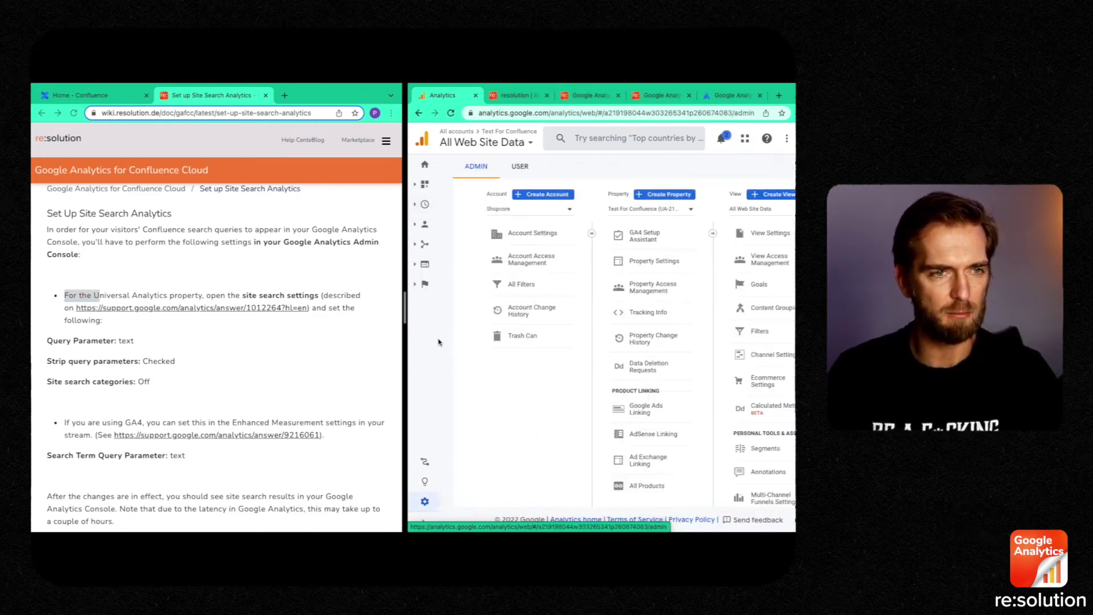
pyautogui.click(765, 237)
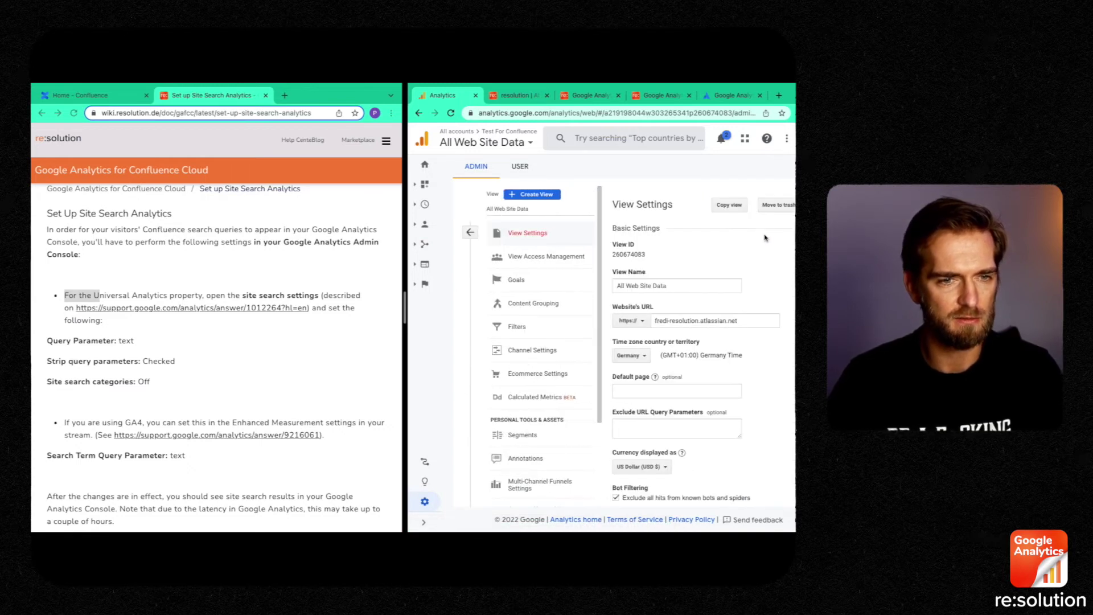
pyautogui.scroll(-3, 757, 246)
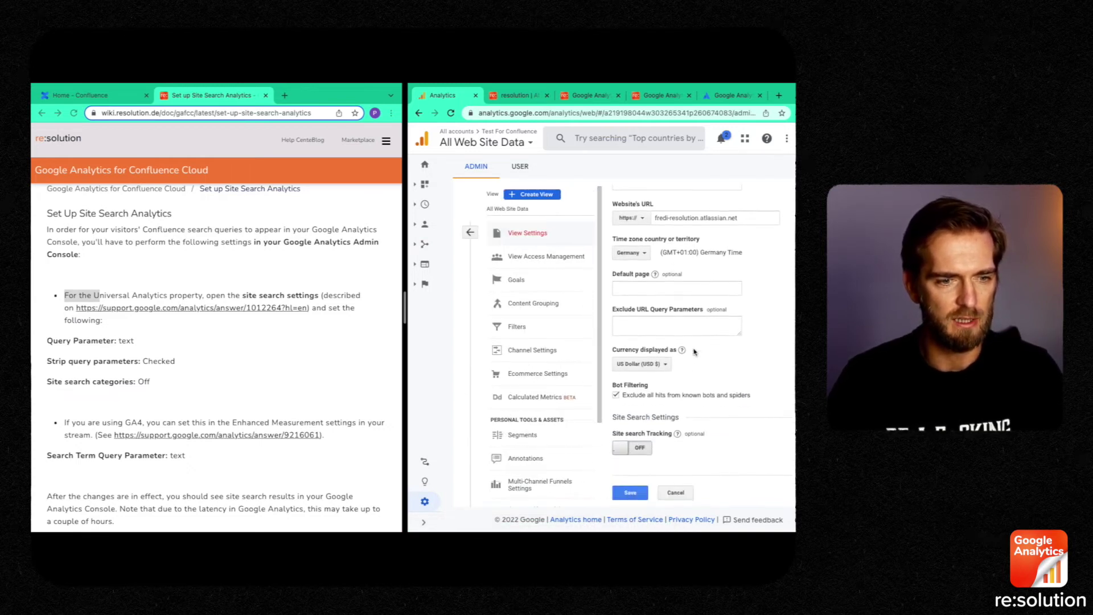
# Step: Turn site search tracking on with query parameter 'text' and strip query parameters
pyautogui.click(633, 439)
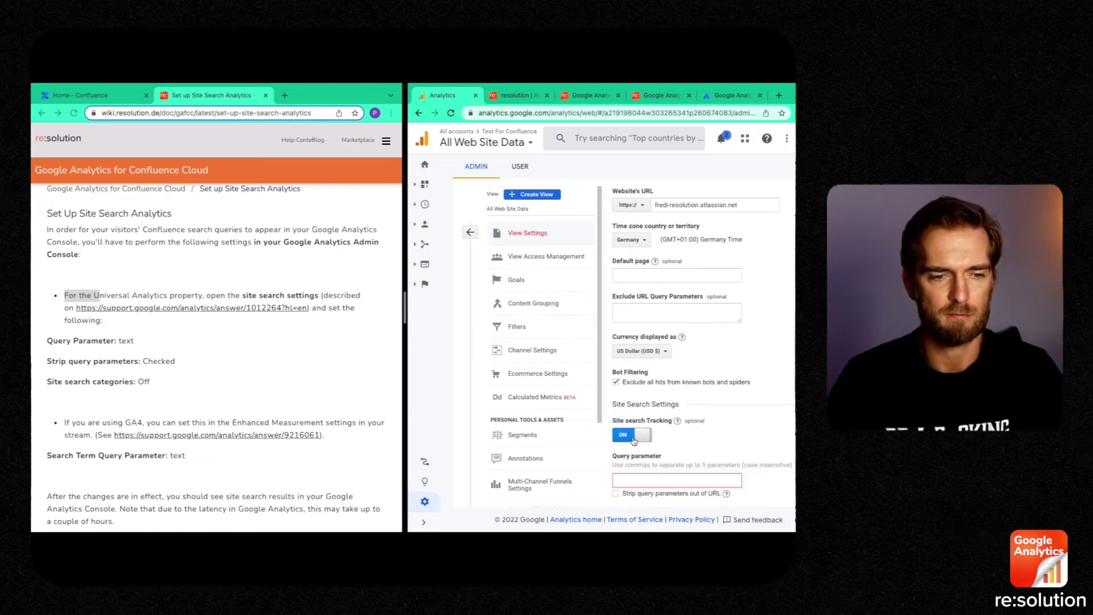
pyautogui.scroll(-2, 704, 440)
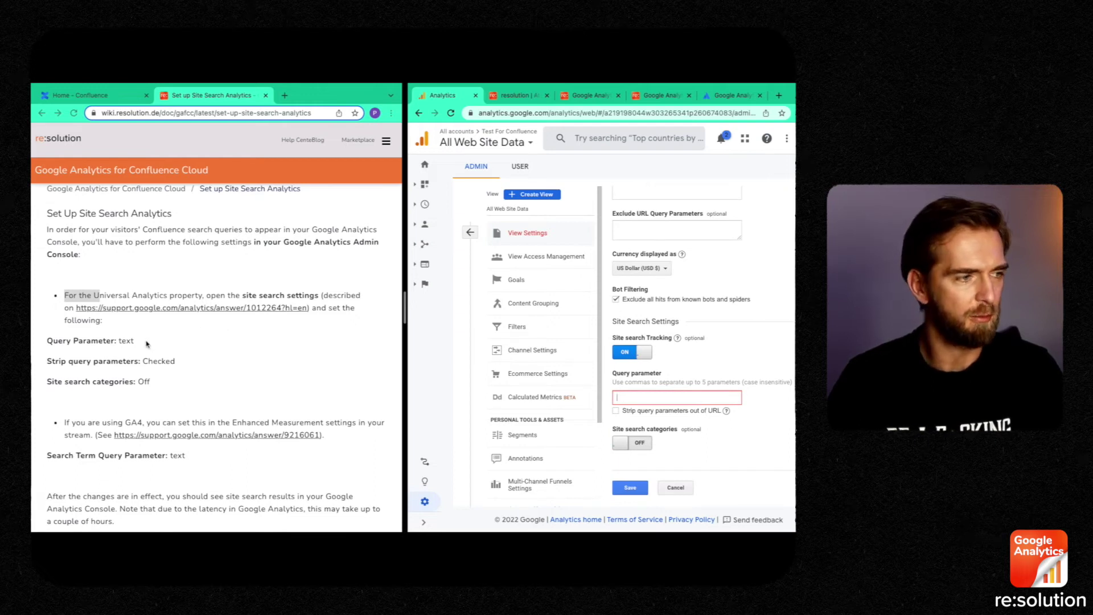
pyautogui.click(120, 342)
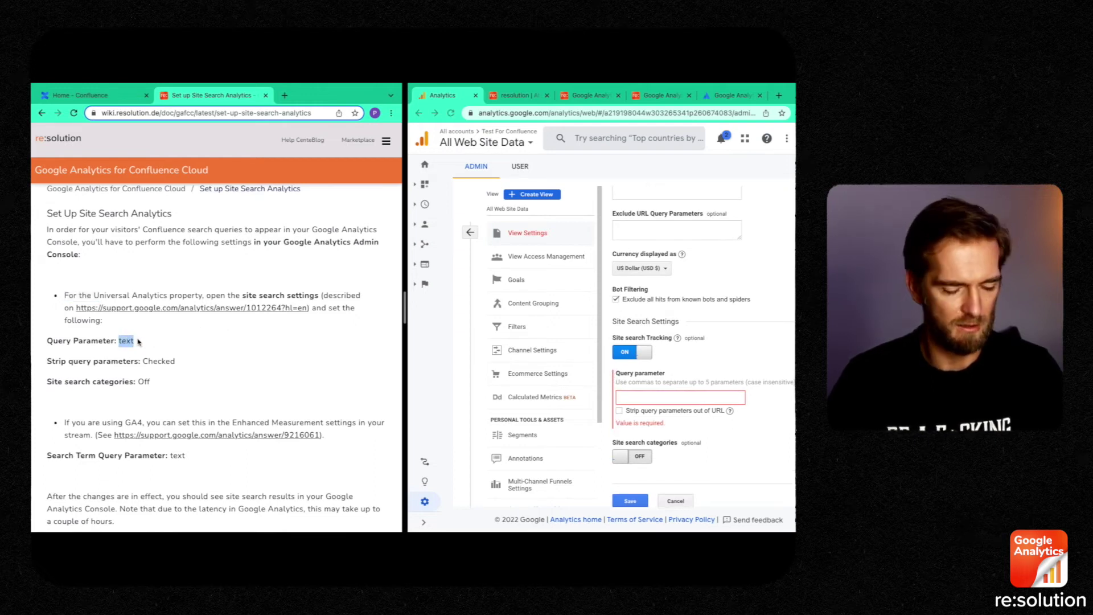
pyautogui.click(678, 397)
pyautogui.write('text')
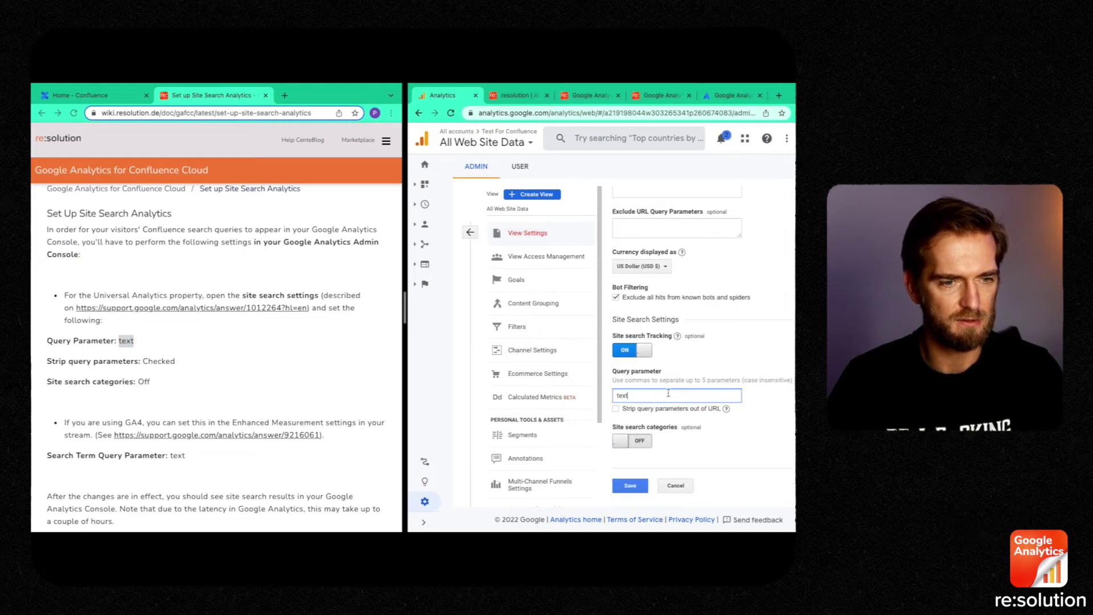
pyautogui.click(616, 408)
pyautogui.scroll(-2, 626, 424)
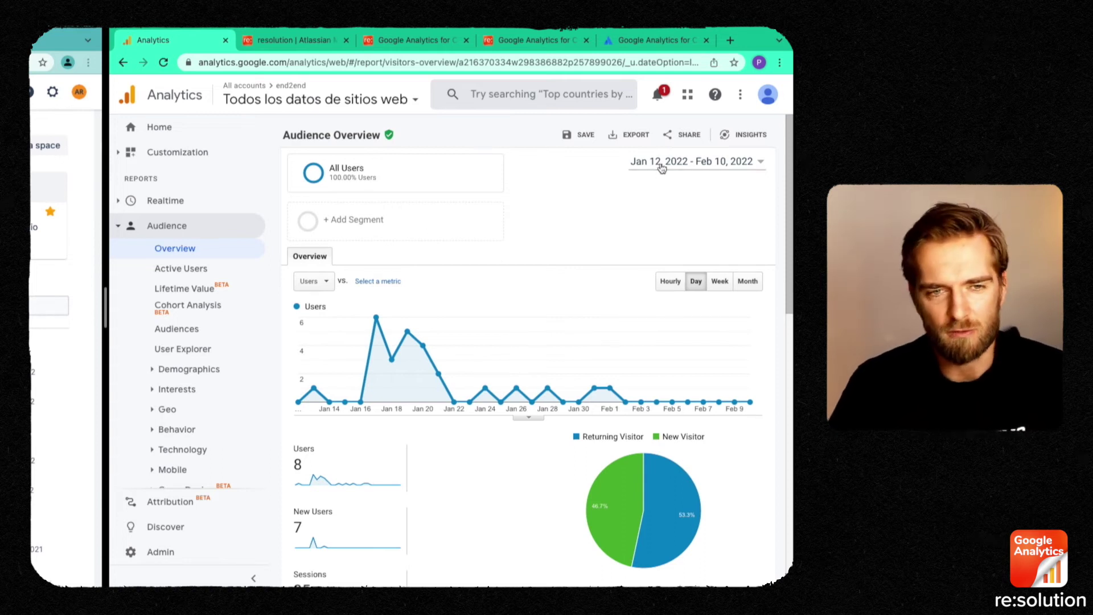
# Step: Open Behavior > Site Content > All Pages and scroll through pageviews per Confluence page
pyautogui.scroll(-1, 410, 364)
pyautogui.scroll(-1, 226, 396)
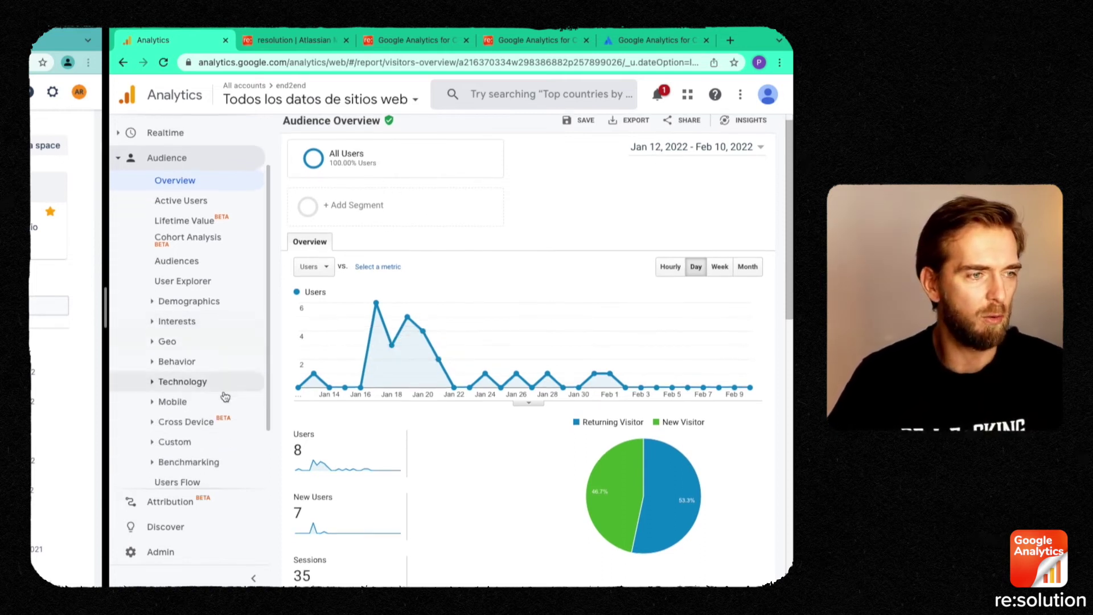
pyautogui.scroll(-2, 383, 424)
pyautogui.scroll(-3, 382, 423)
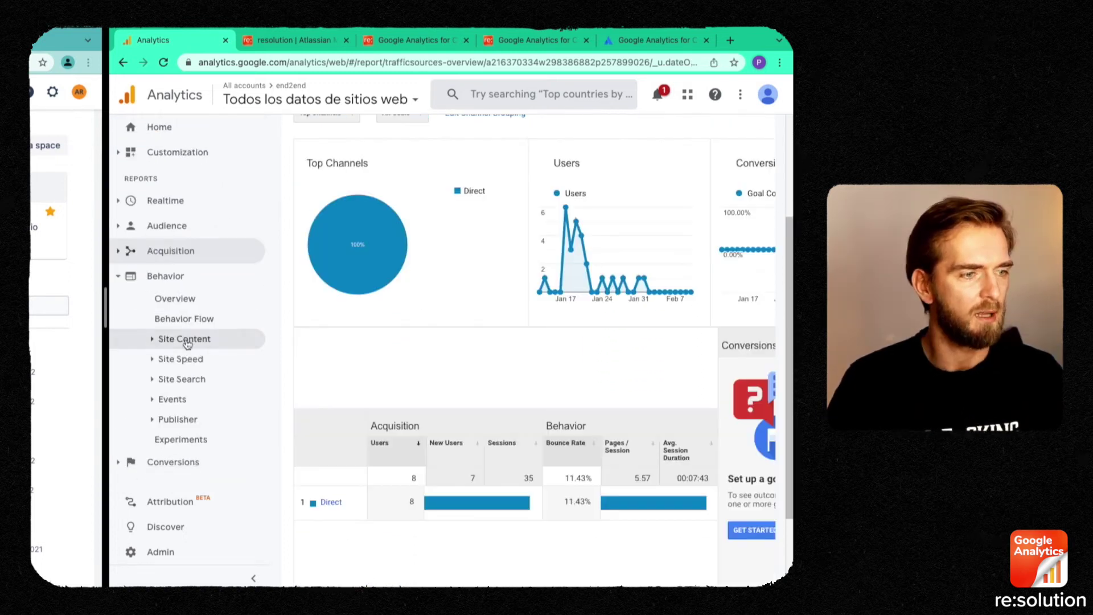
pyautogui.click(186, 339)
pyautogui.click(225, 360)
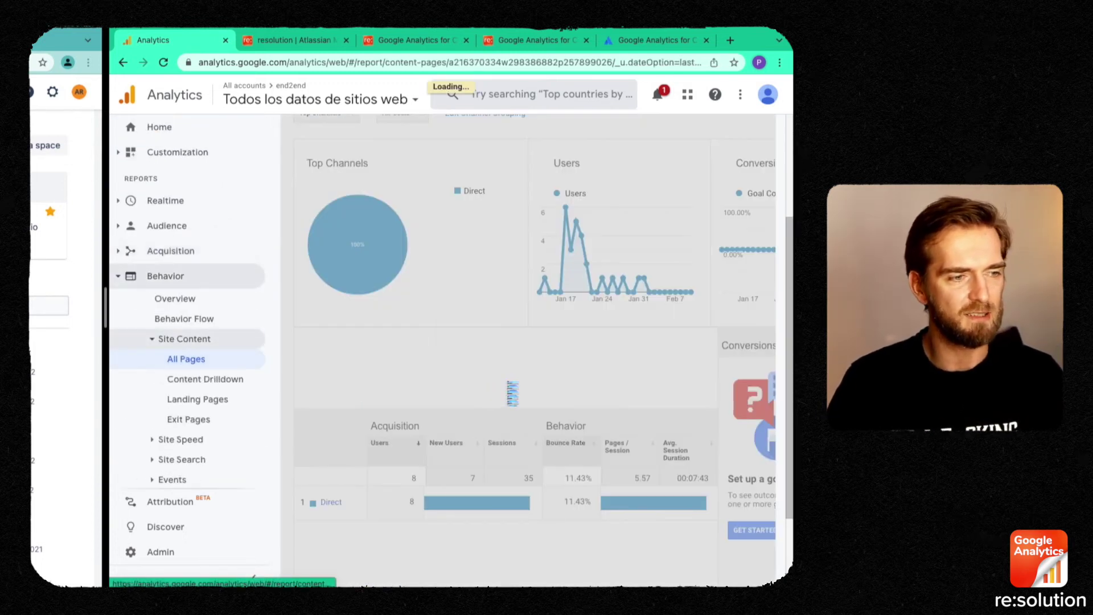
pyautogui.scroll(-3, 441, 405)
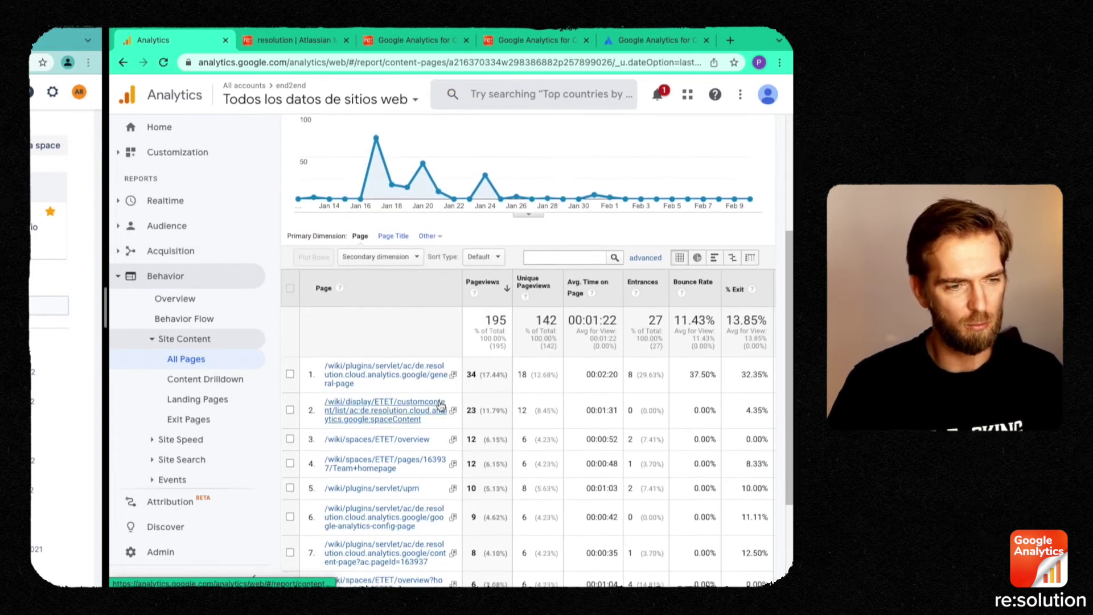
pyautogui.scroll(-1, 441, 405)
pyautogui.scroll(-1, 484, 368)
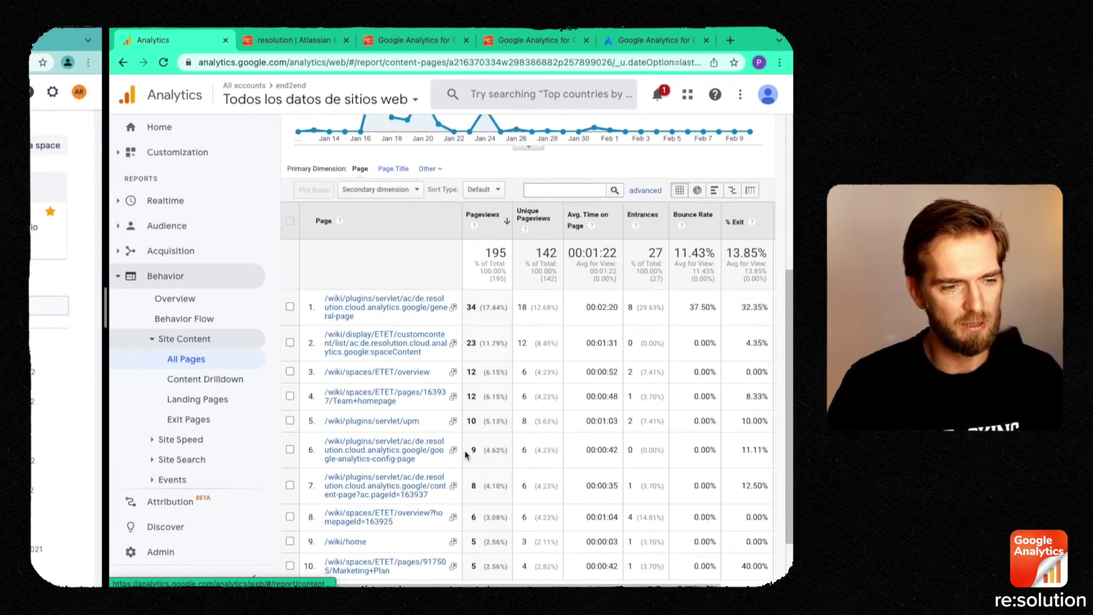
pyautogui.scroll(1, 487, 424)
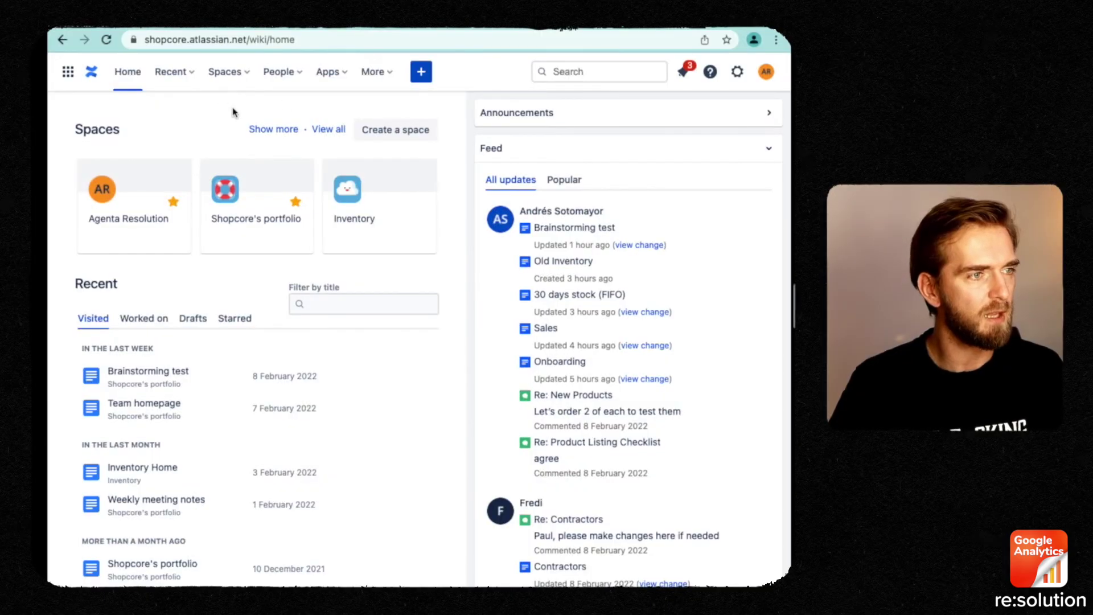
# Step: Set the General Overview date range to Last 30 Days (12/01/2022–10/02/2022)
pyautogui.click(329, 71)
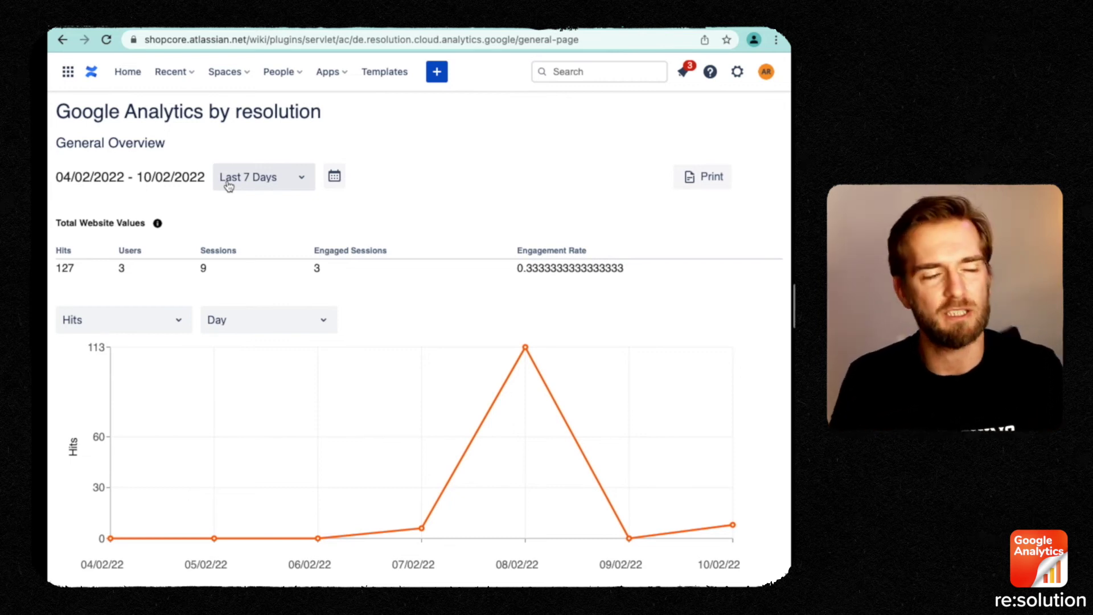
pyautogui.click(272, 180)
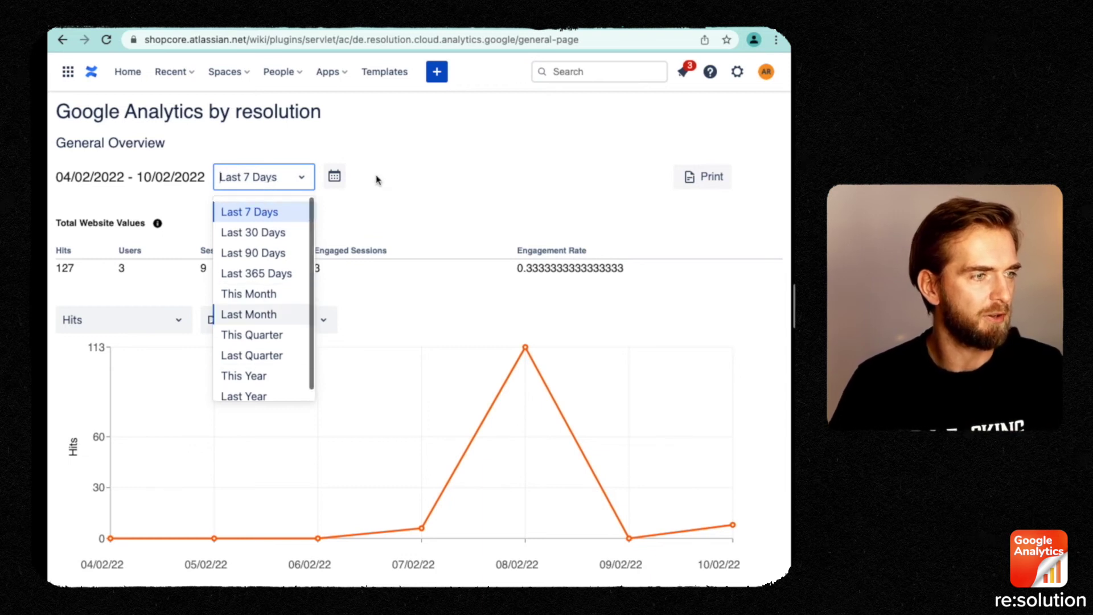
pyautogui.click(334, 177)
pyautogui.click(334, 177)
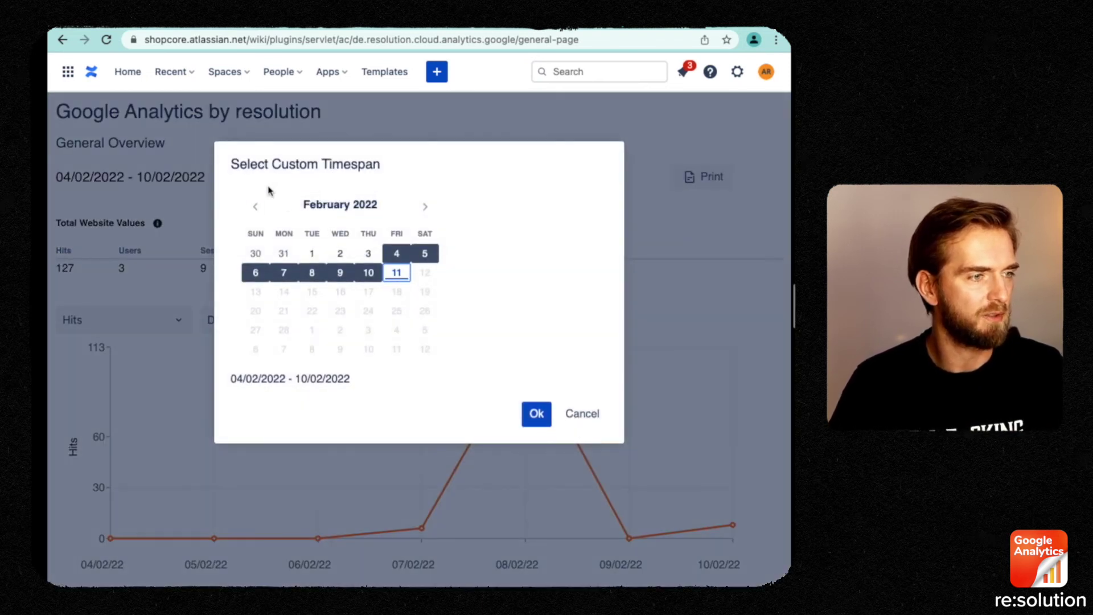
pyautogui.click(582, 414)
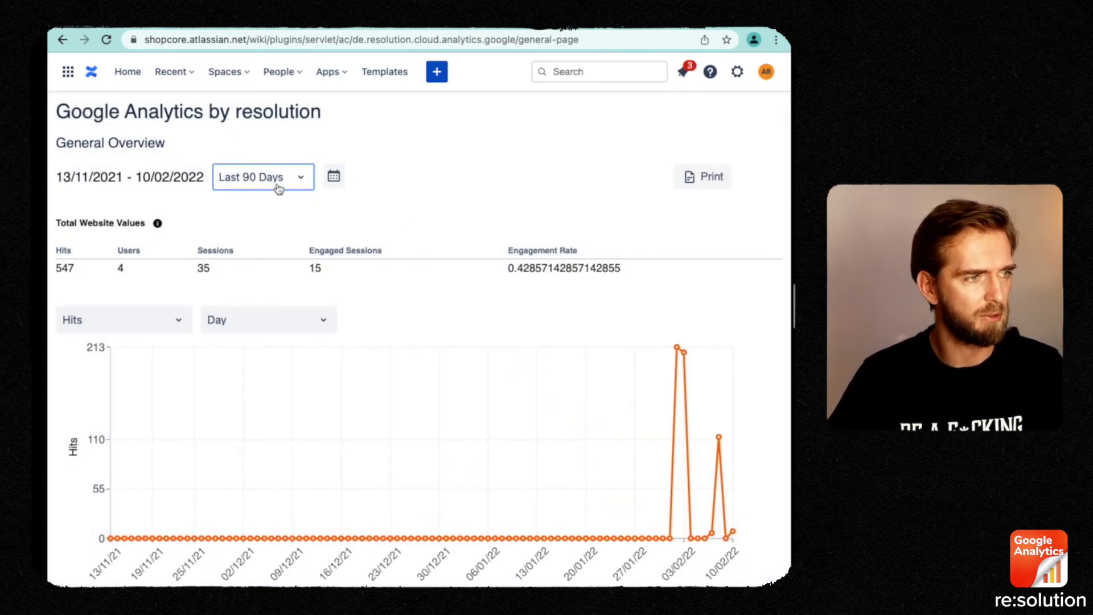
pyautogui.click(278, 188)
pyautogui.click(272, 232)
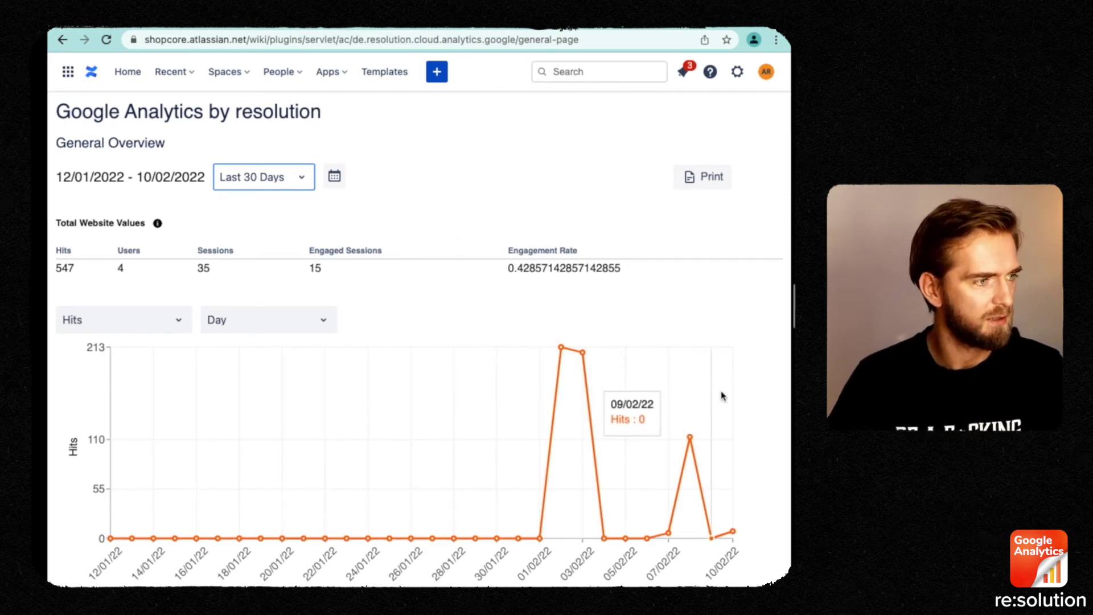
# Step: Chart Engagement Rate instead of Hits and change the chart interval from Day to Week
pyautogui.click(156, 322)
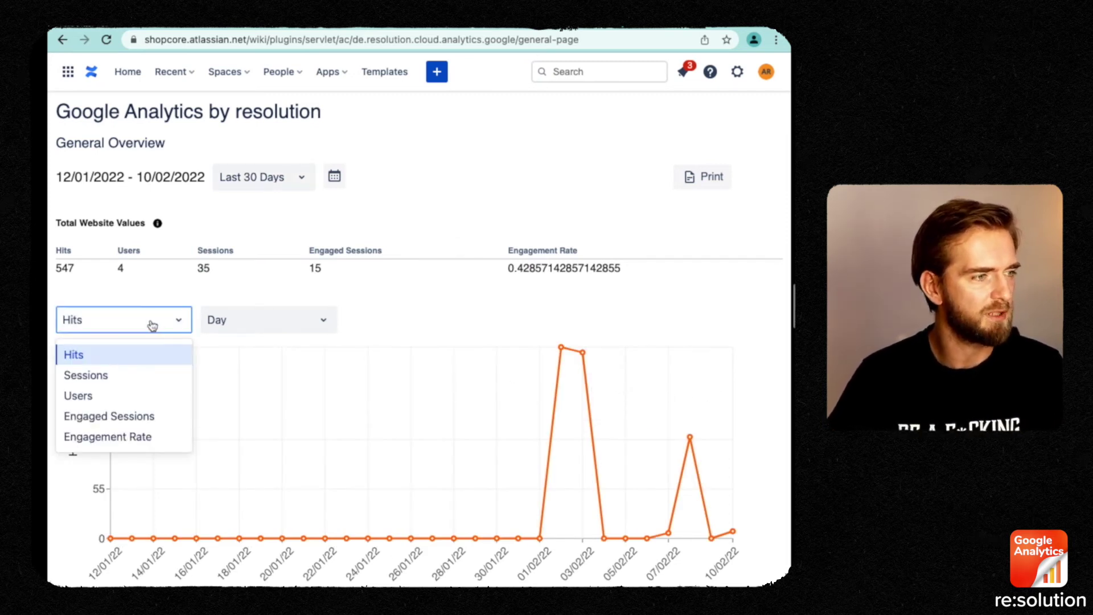
pyautogui.scroll(-2, 151, 325)
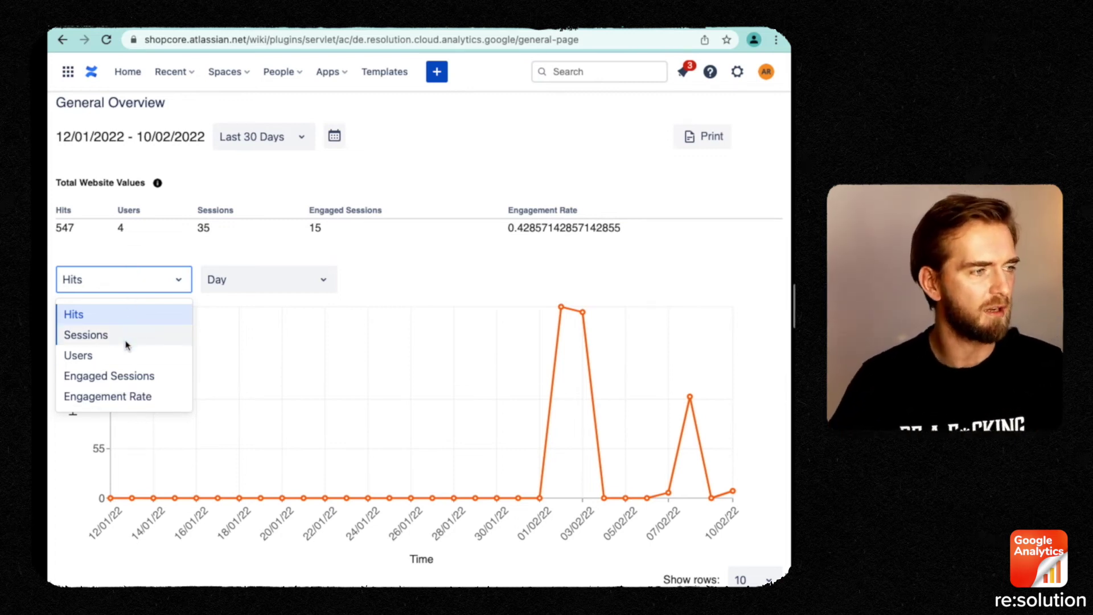
pyautogui.scroll(-1, 116, 282)
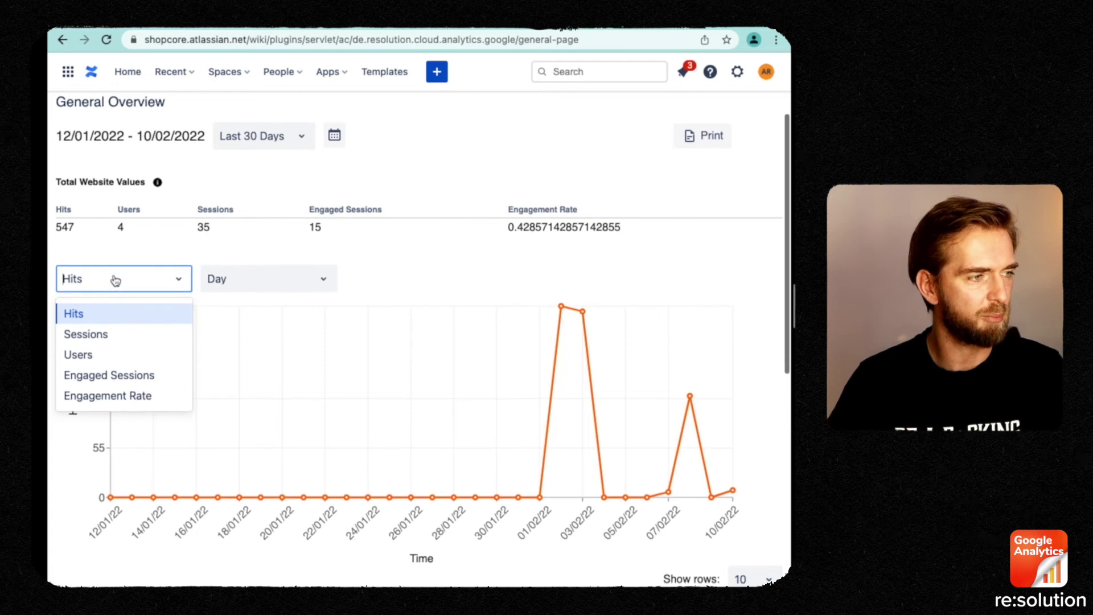
pyautogui.click(115, 336)
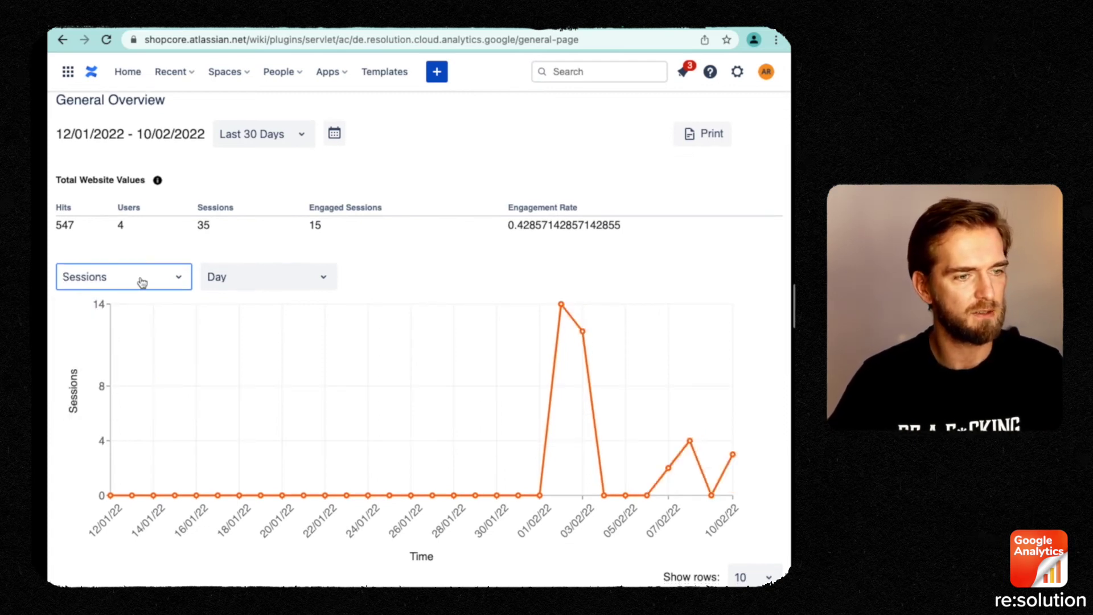
pyautogui.click(141, 282)
pyautogui.click(108, 354)
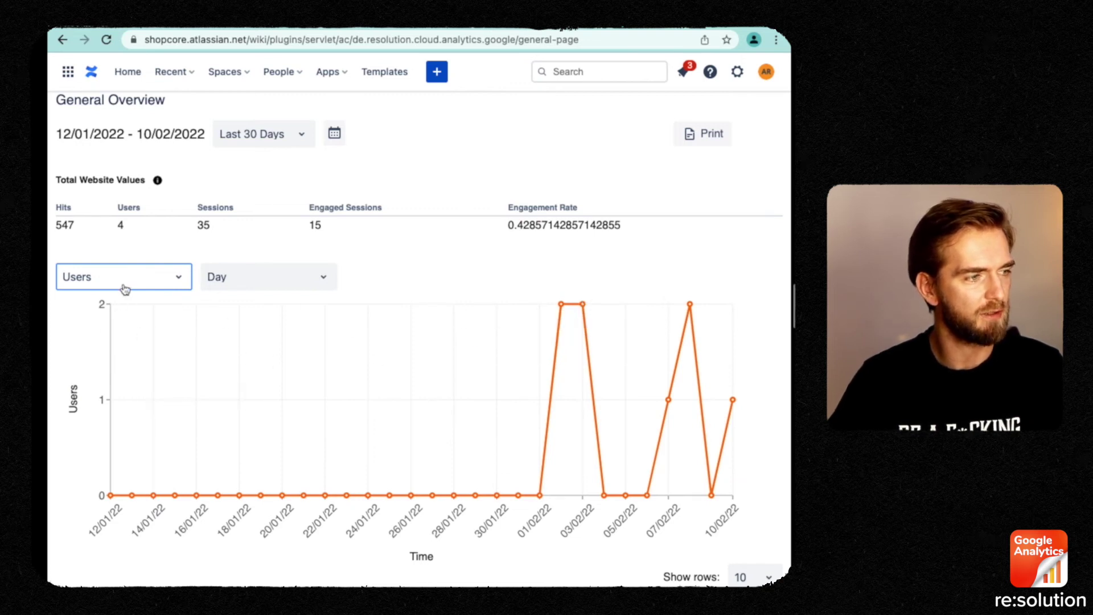
pyautogui.click(281, 275)
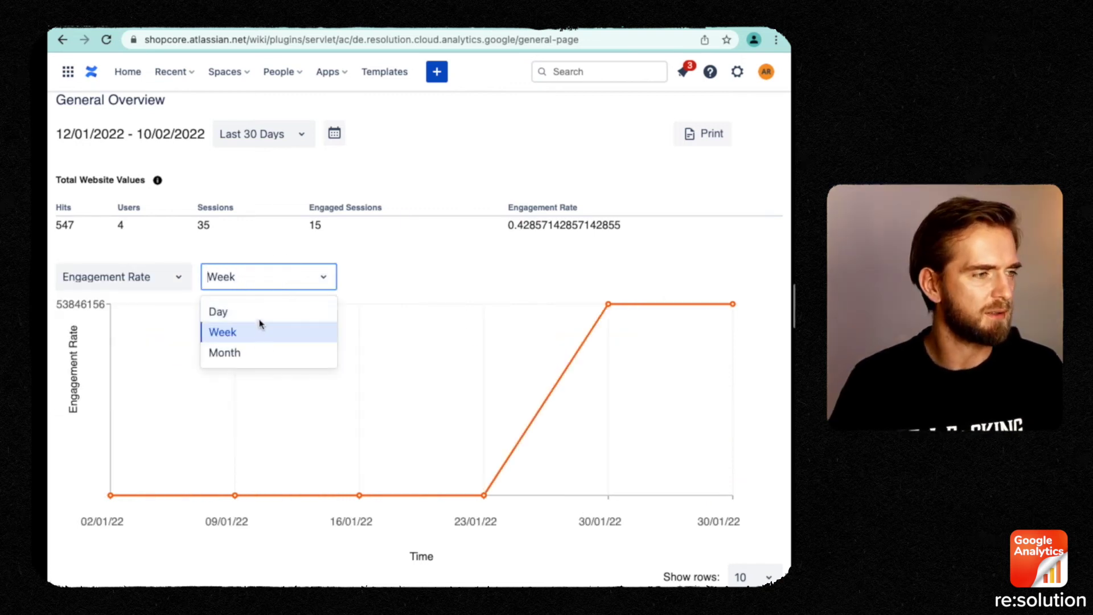
pyautogui.click(259, 320)
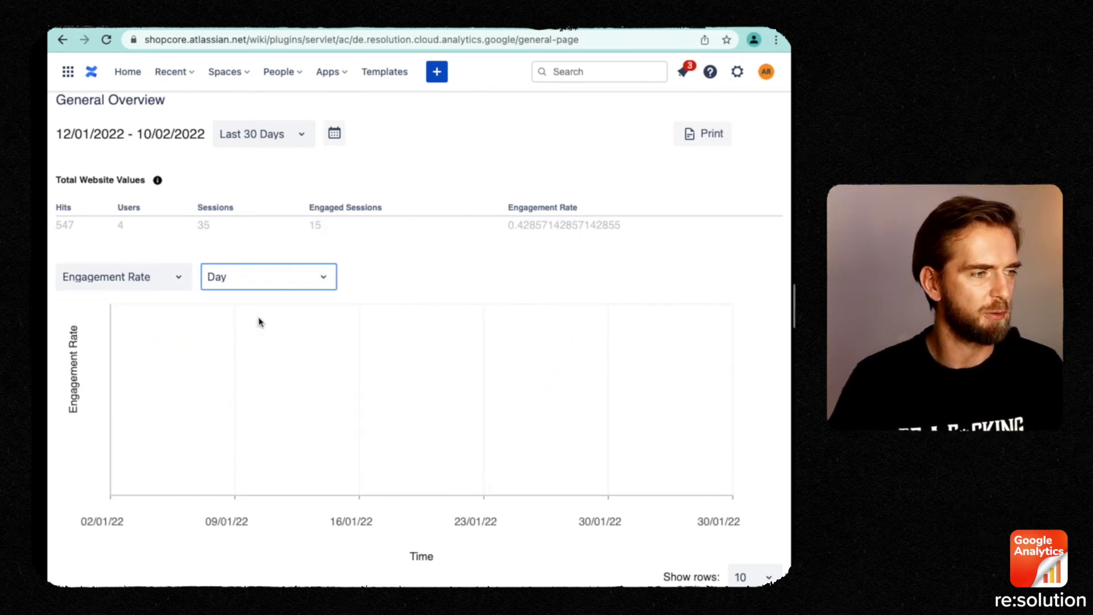
pyautogui.click(273, 279)
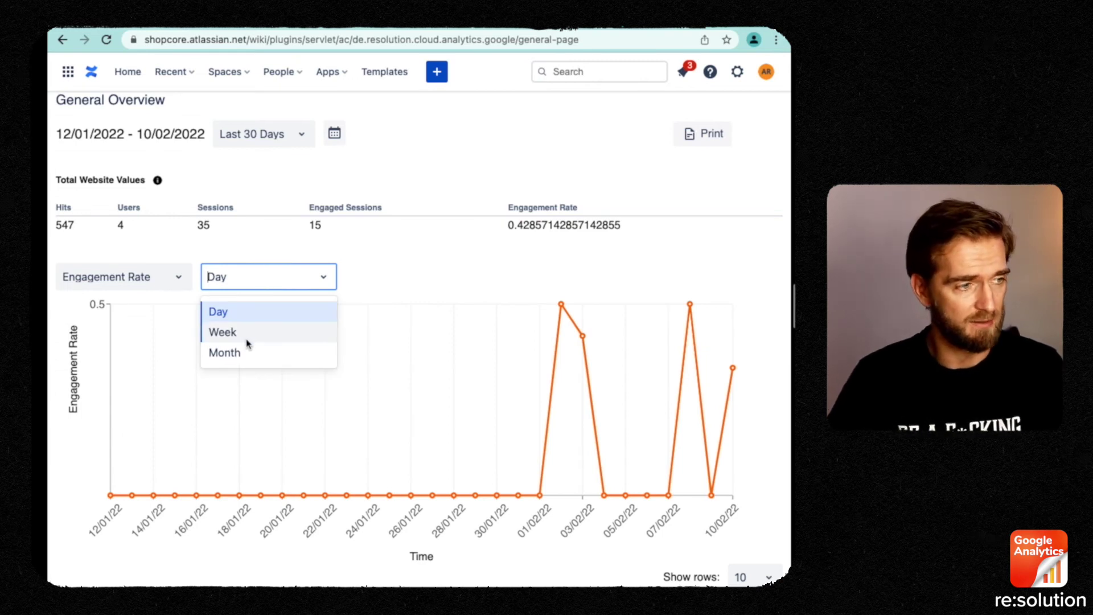
pyautogui.click(247, 335)
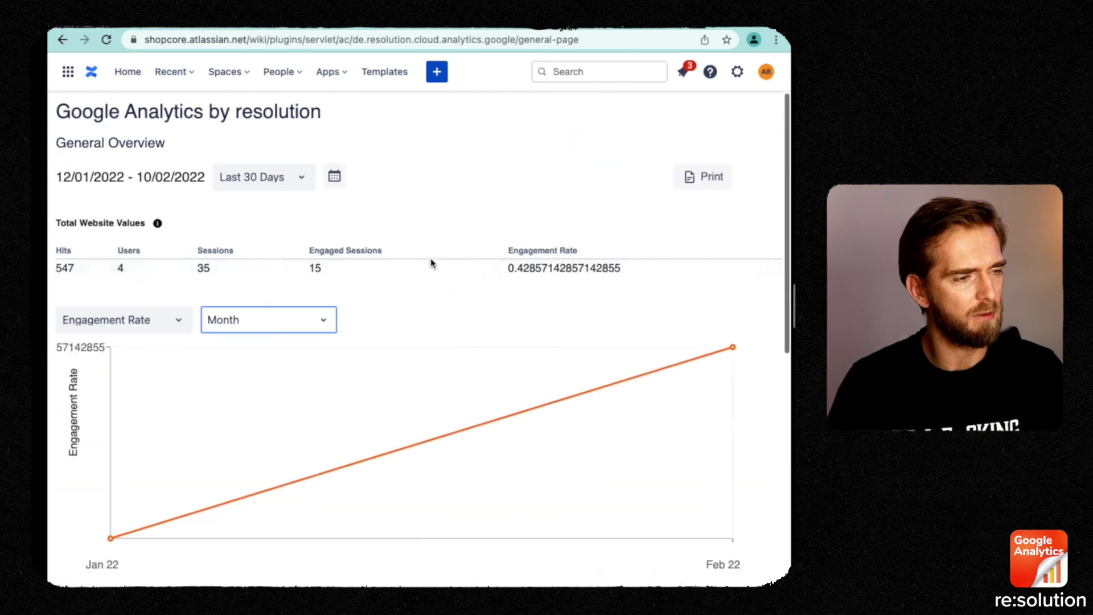
# Step: Scroll down to review the Top Spaces and Top Content tables
pyautogui.scroll(-7, 449, 503)
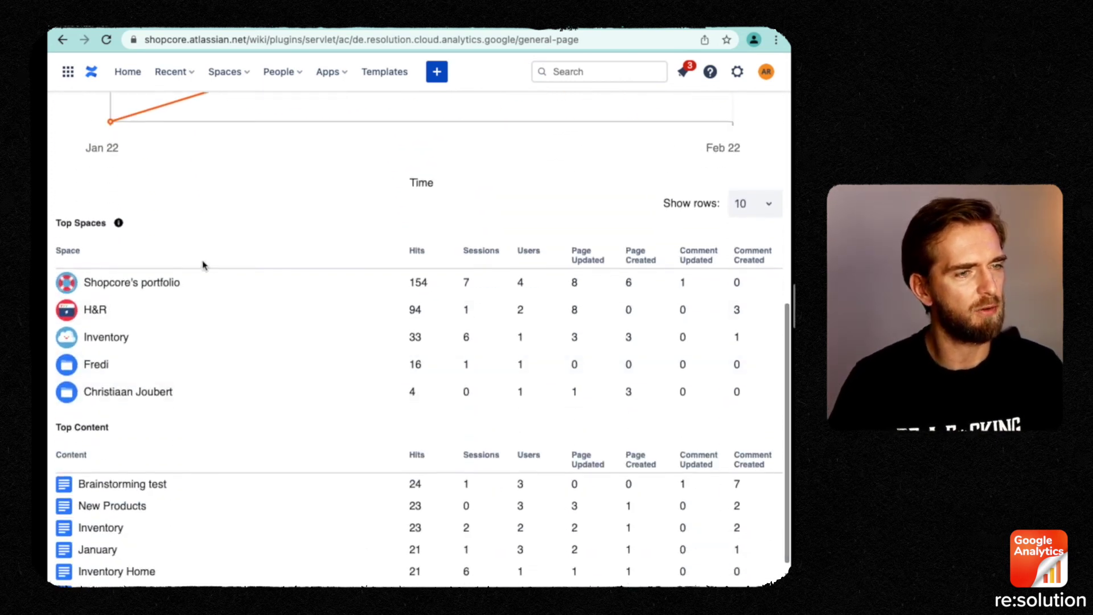
pyautogui.scroll(-1, 168, 385)
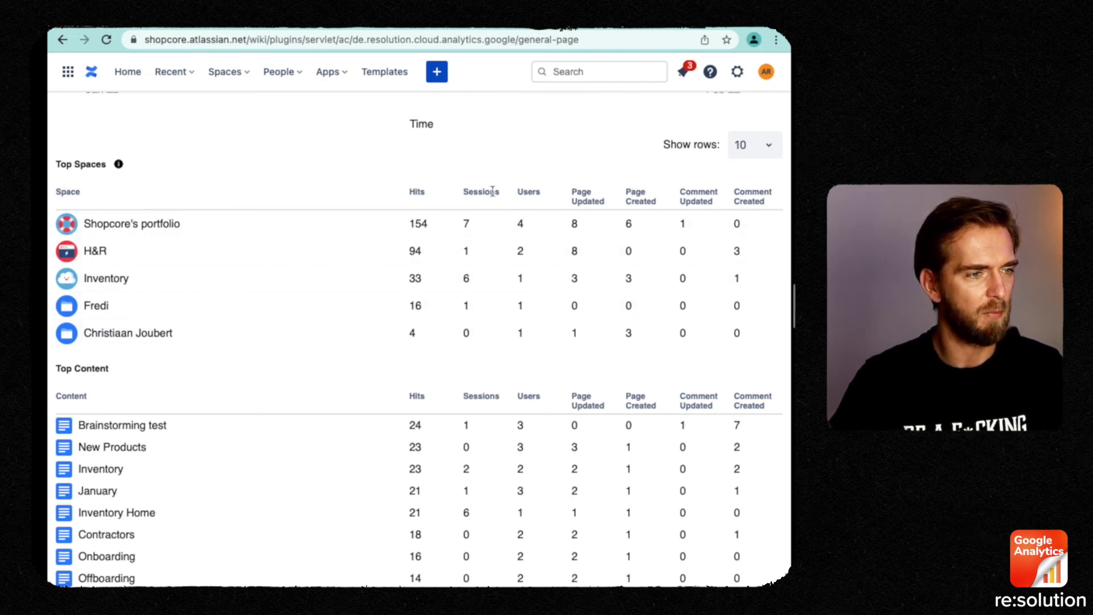
pyautogui.moveTo(409, 189); pyautogui.dragTo(432, 342)
pyautogui.click(421, 196)
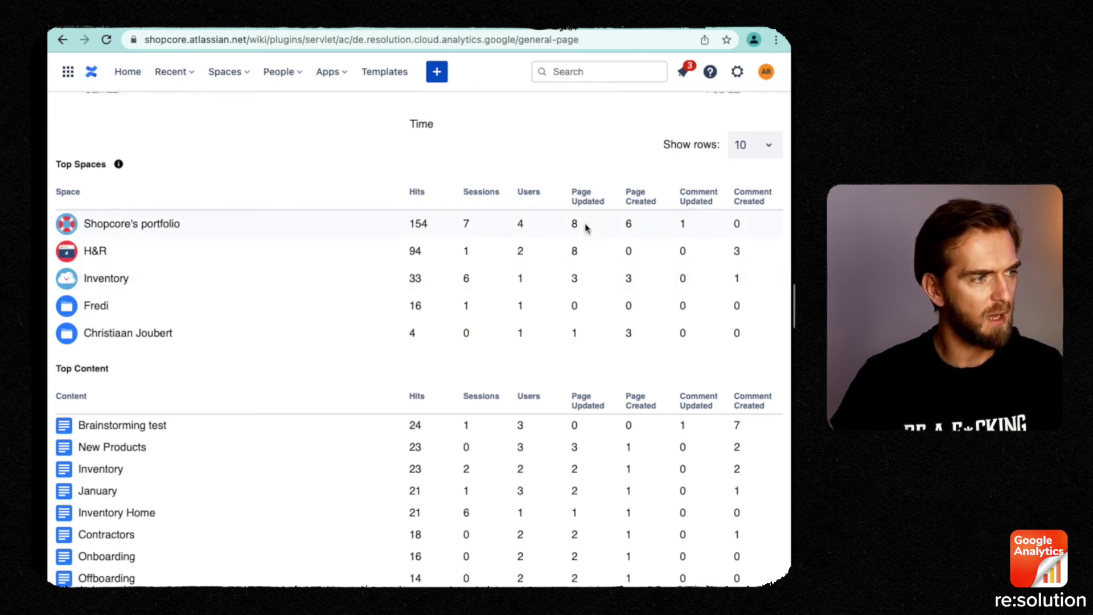
pyautogui.scroll(-1, 587, 283)
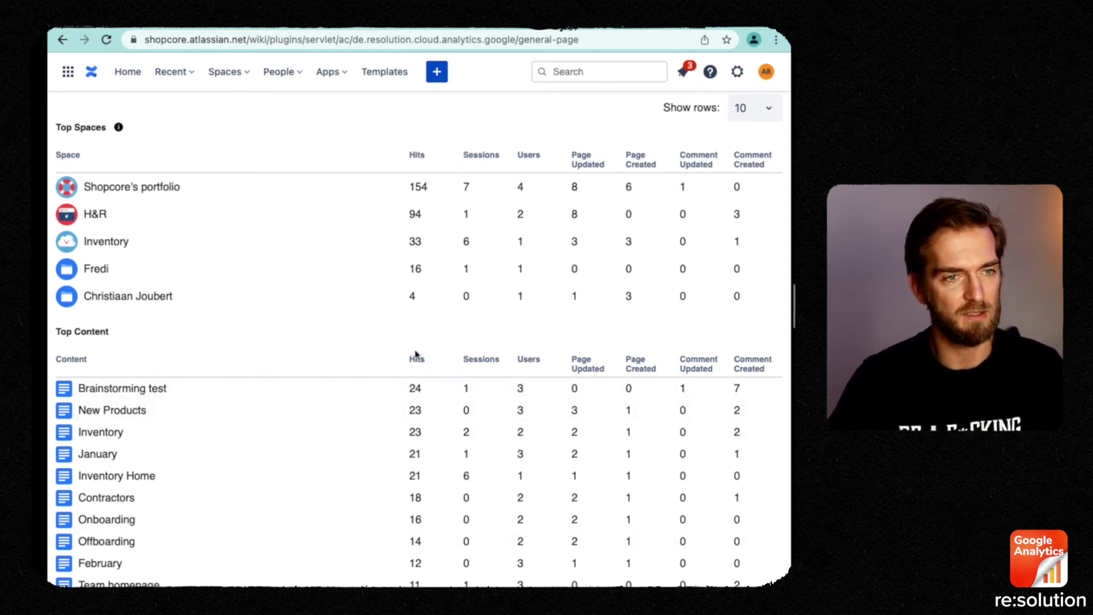
pyautogui.scroll(3, 614, 338)
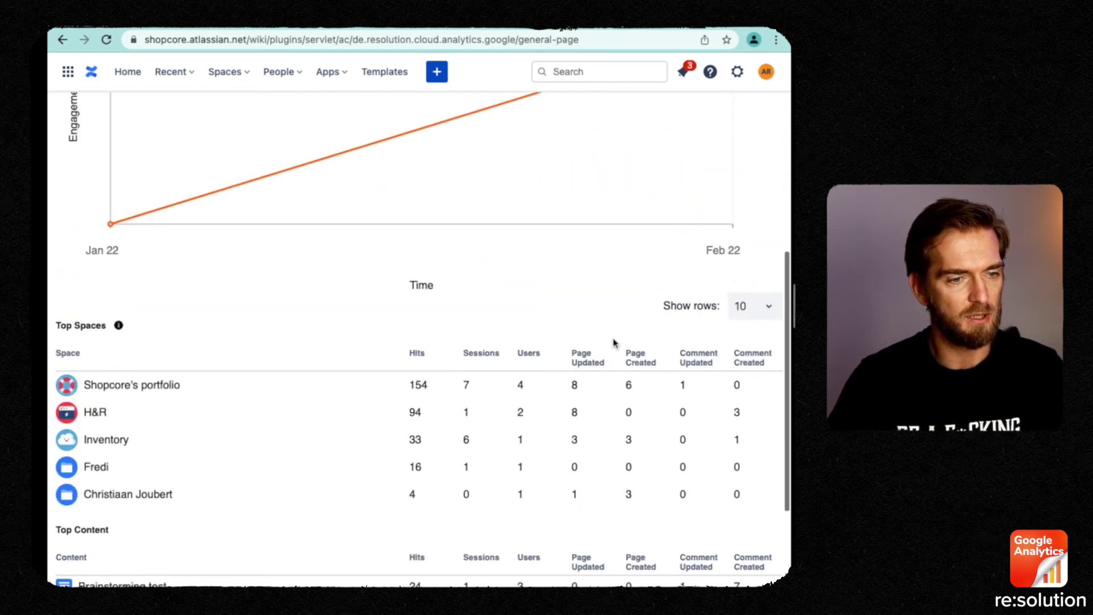
# Step: Show up to 100 rows in the tables, then scroll back to the top
pyautogui.click(740, 306)
pyautogui.click(746, 422)
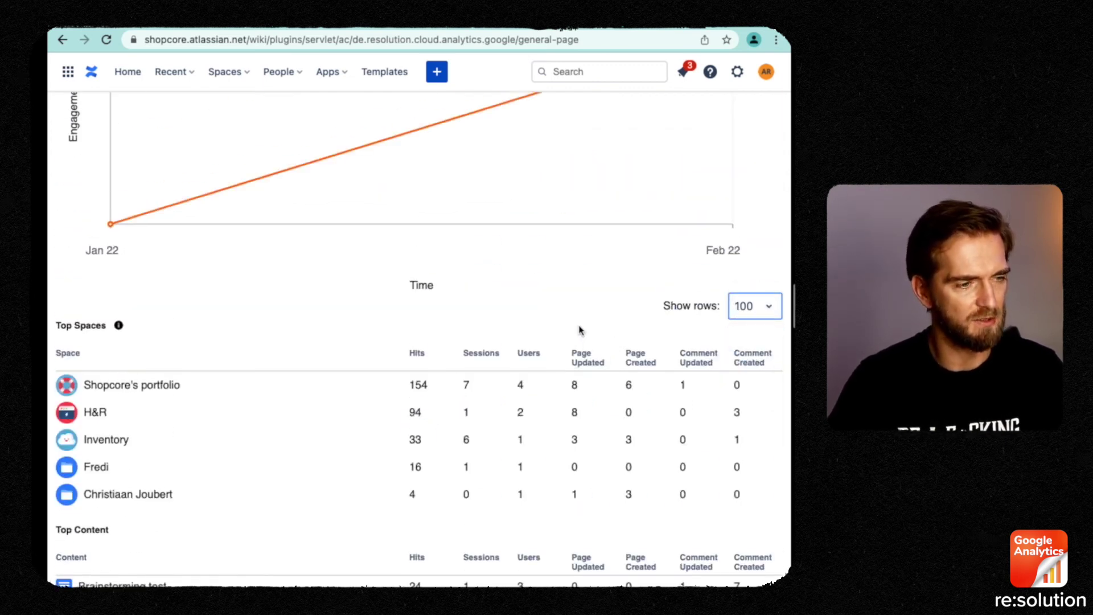
pyautogui.scroll(-2, 579, 329)
pyautogui.scroll(-9, 579, 329)
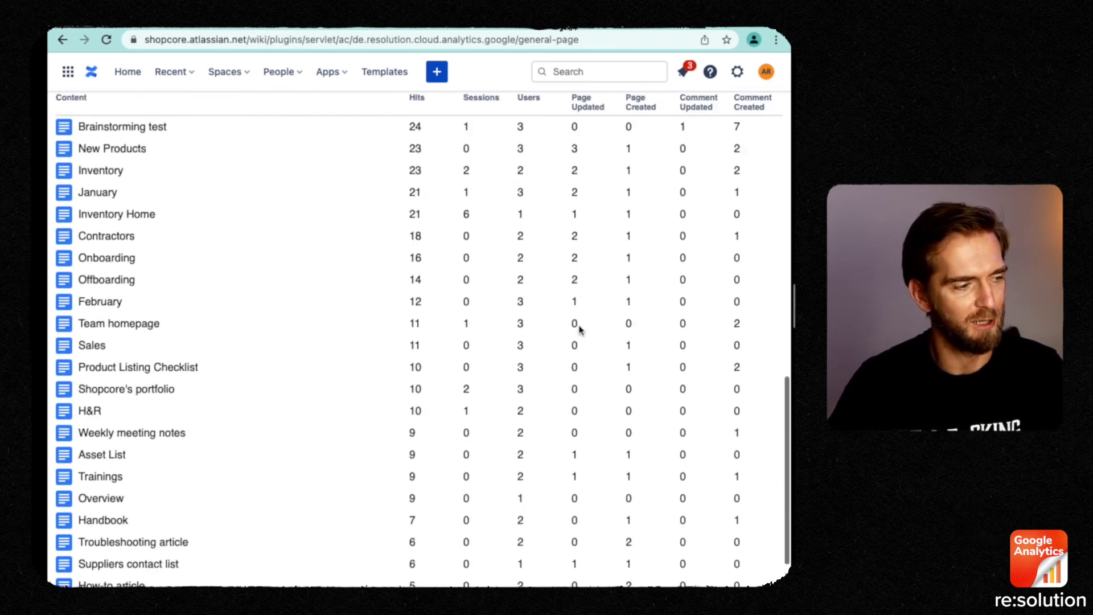
pyautogui.scroll(15, 579, 329)
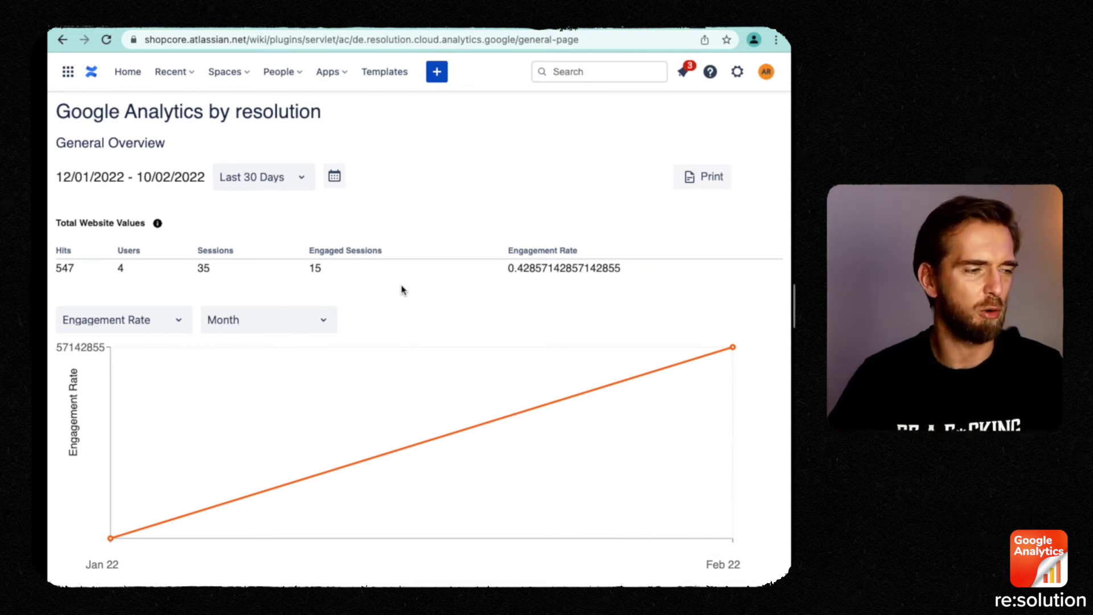
pyautogui.scroll(-5, 401, 290)
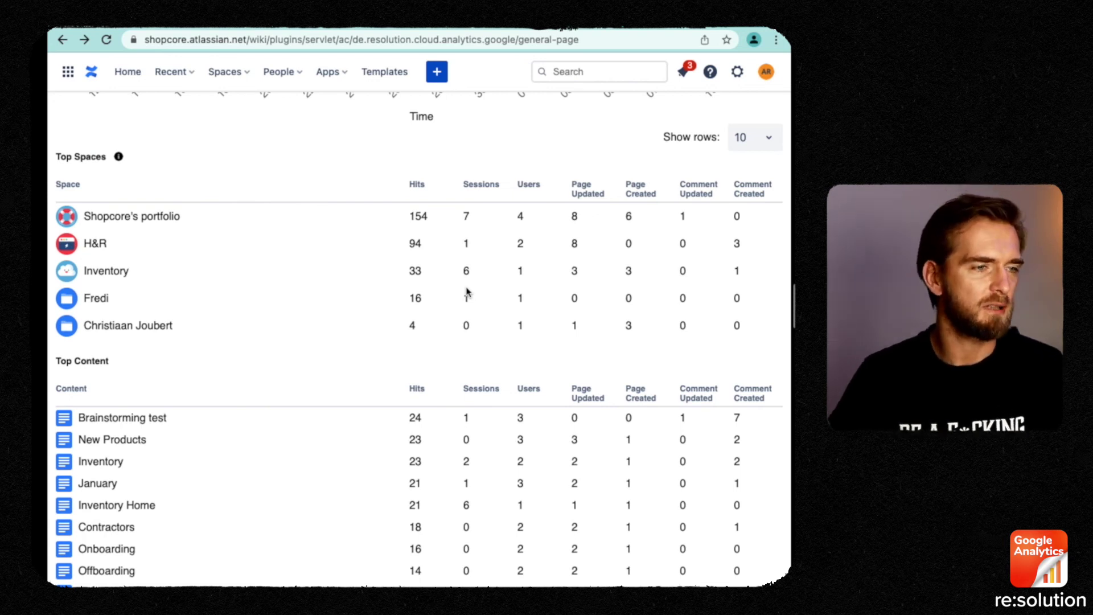
pyautogui.scroll(10, 473, 236)
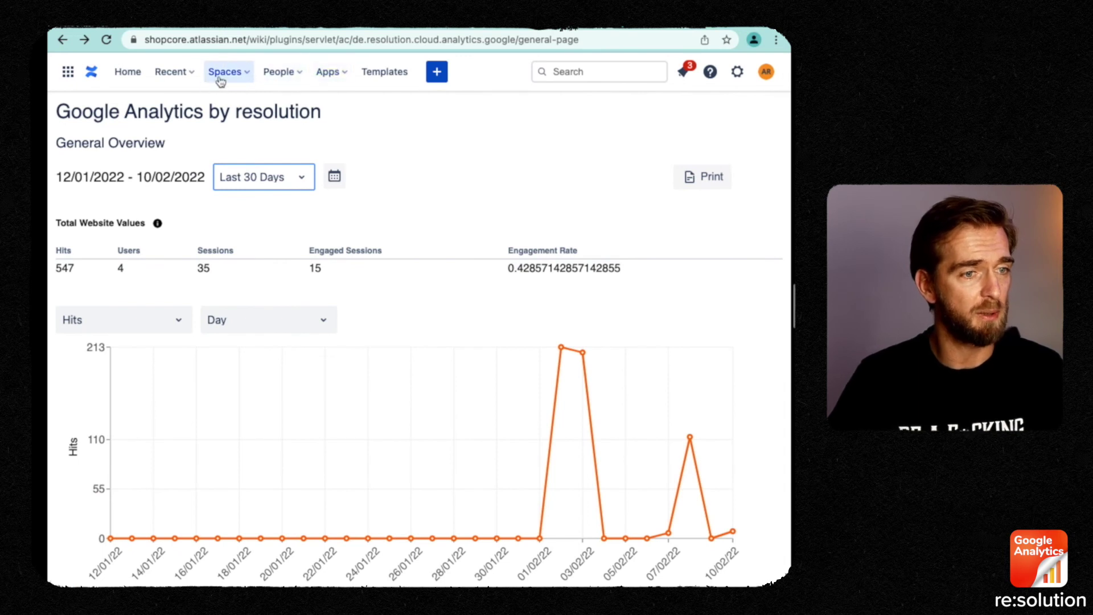
# Step: Go to the Shopcore's portfolio space from the spaces list and review its Space Overview analytics
pyautogui.click(223, 75)
pyautogui.click(289, 155)
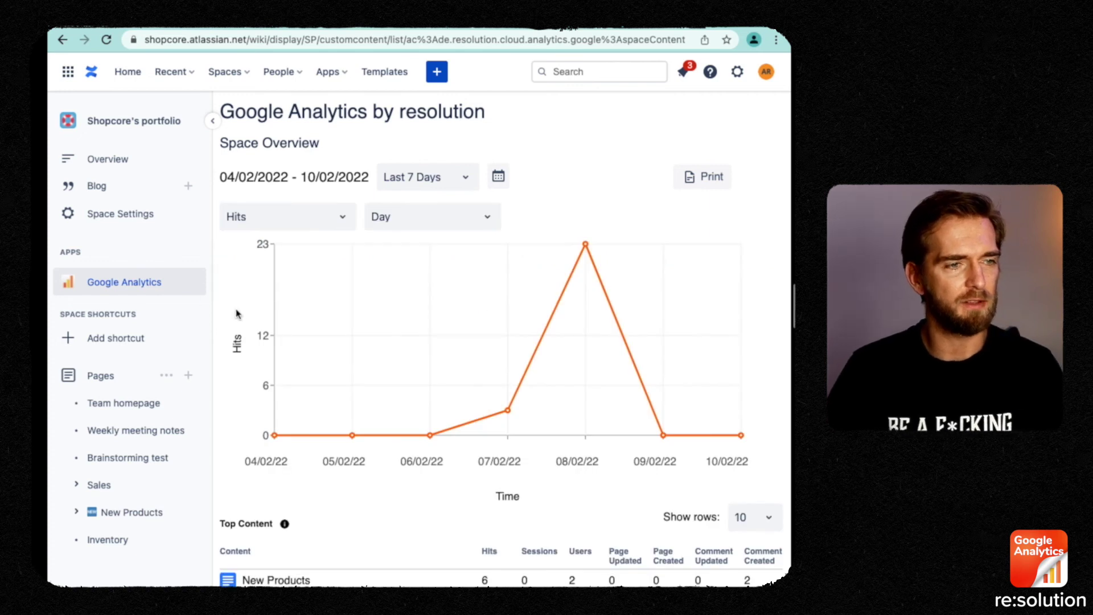
pyautogui.scroll(-3, 284, 325)
pyautogui.scroll(3, 284, 325)
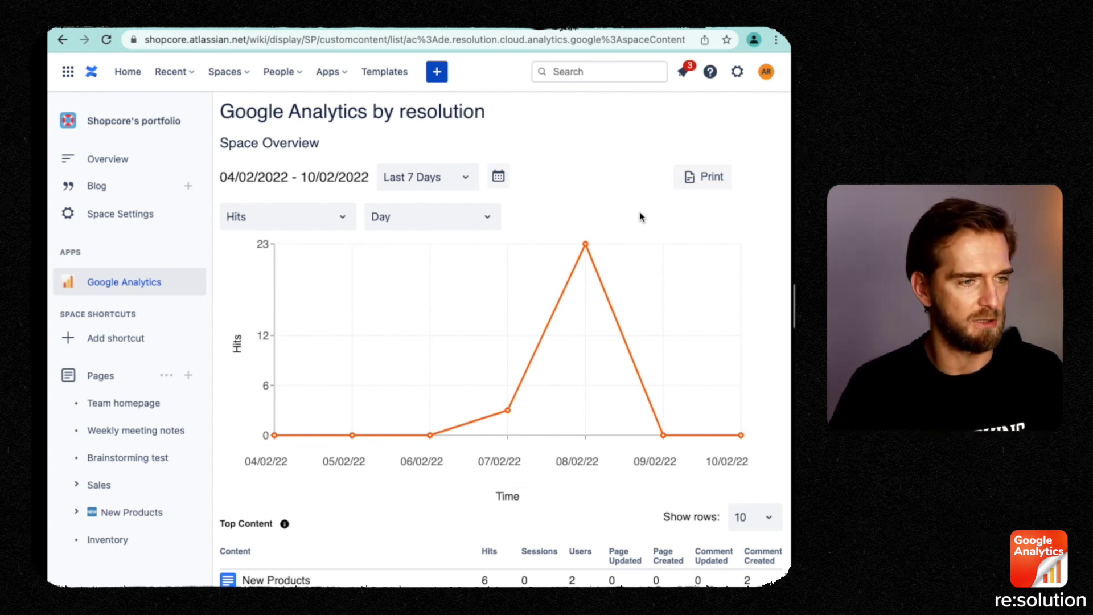
pyautogui.scroll(-3, 471, 447)
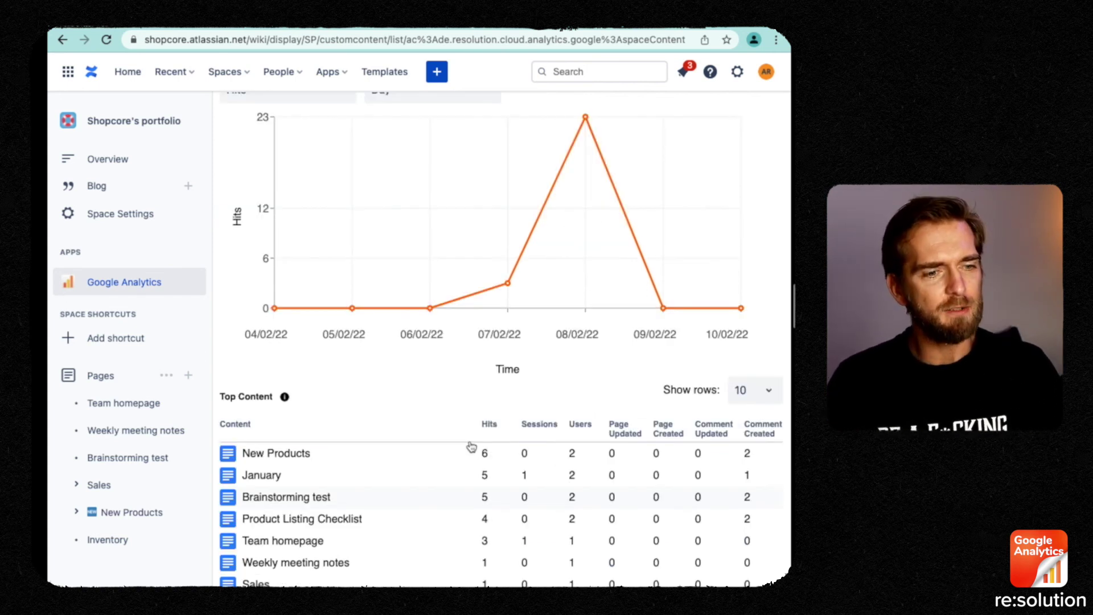
pyautogui.scroll(-1, 473, 450)
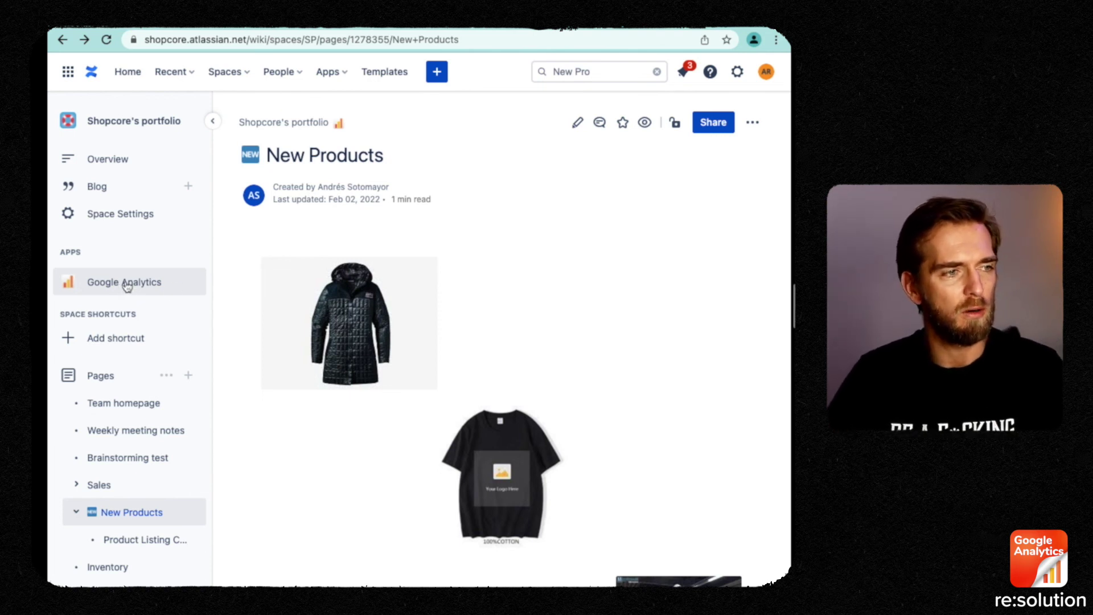
# Step: Preview the New Products page analytics, then open the full page report charting Last 7 Days hits
pyautogui.click(341, 128)
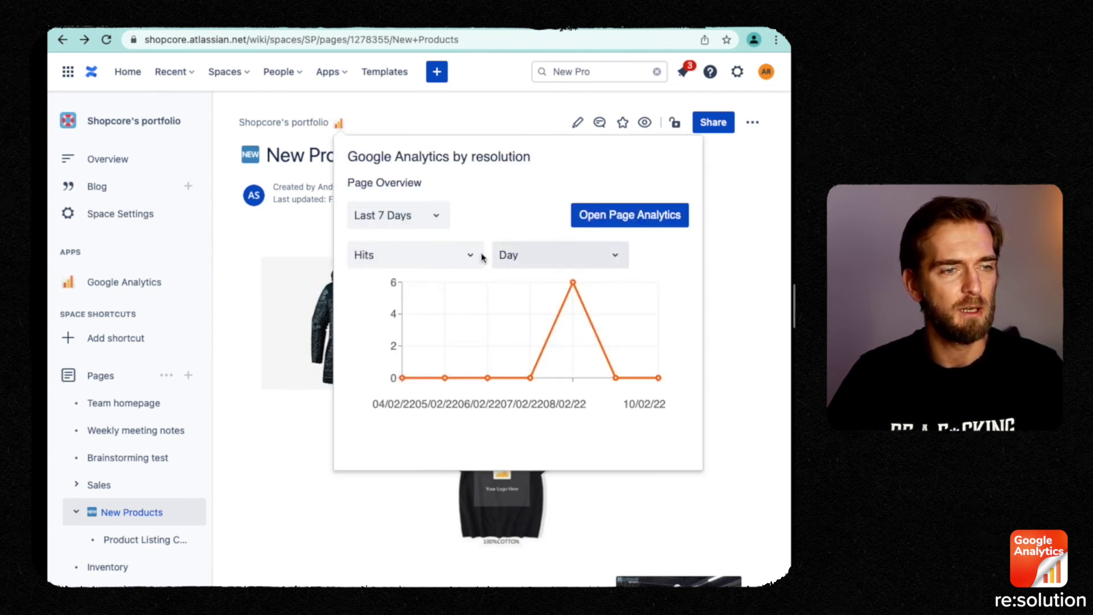
pyautogui.click(637, 219)
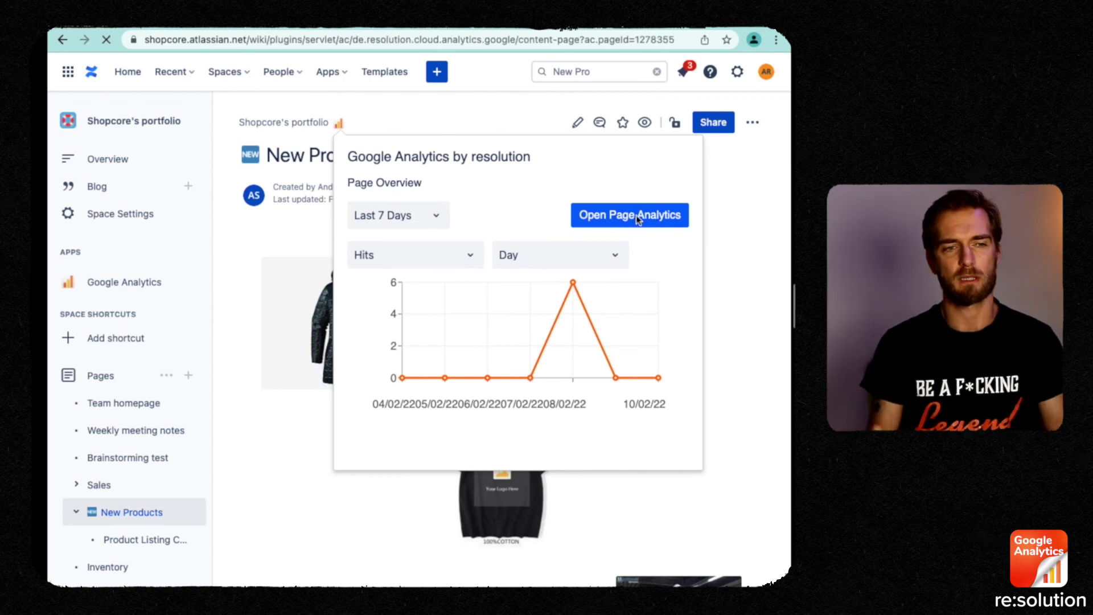